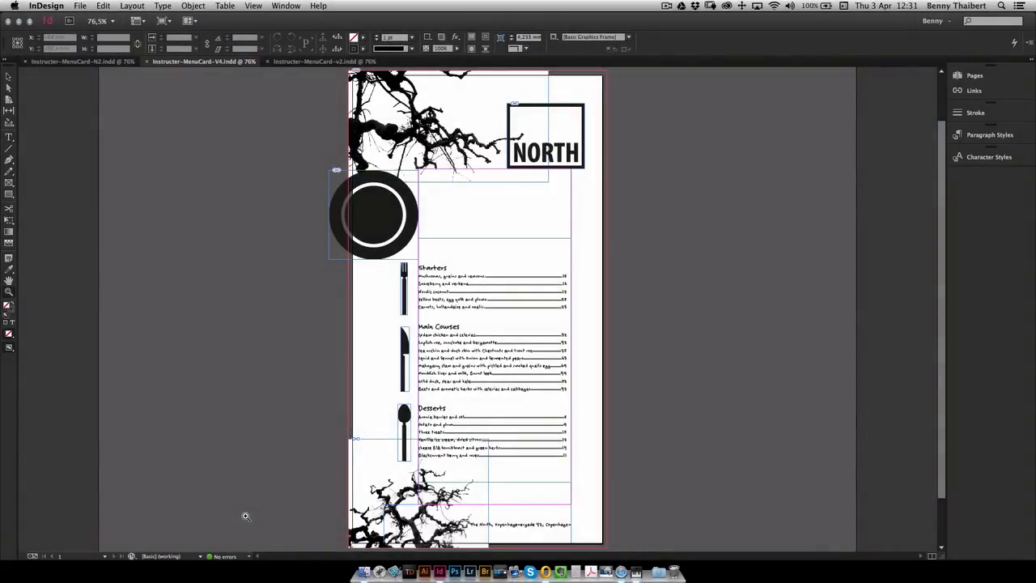
Show the Preflight panel and place it beside the menu page.
click(250, 559)
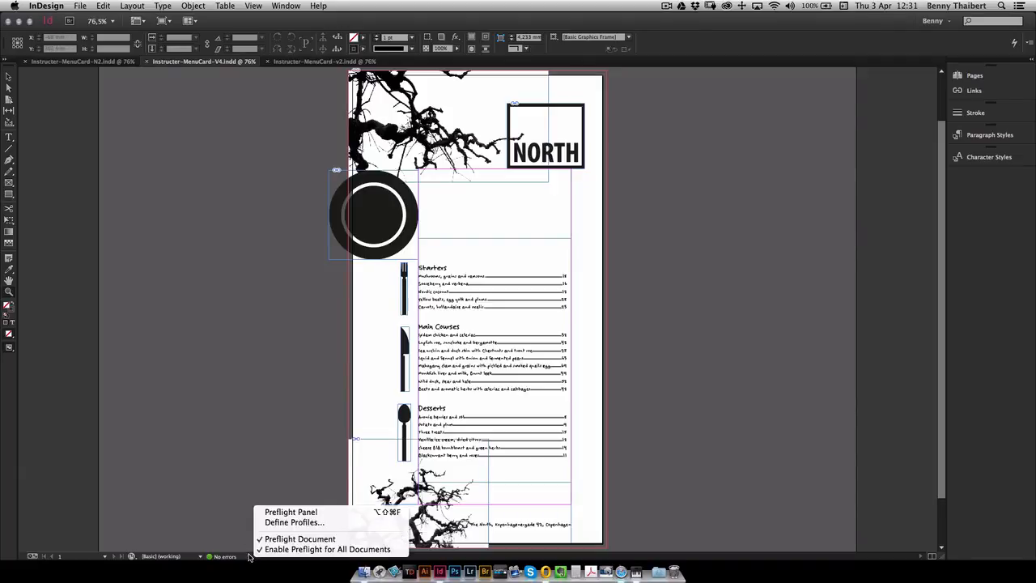
click(292, 516)
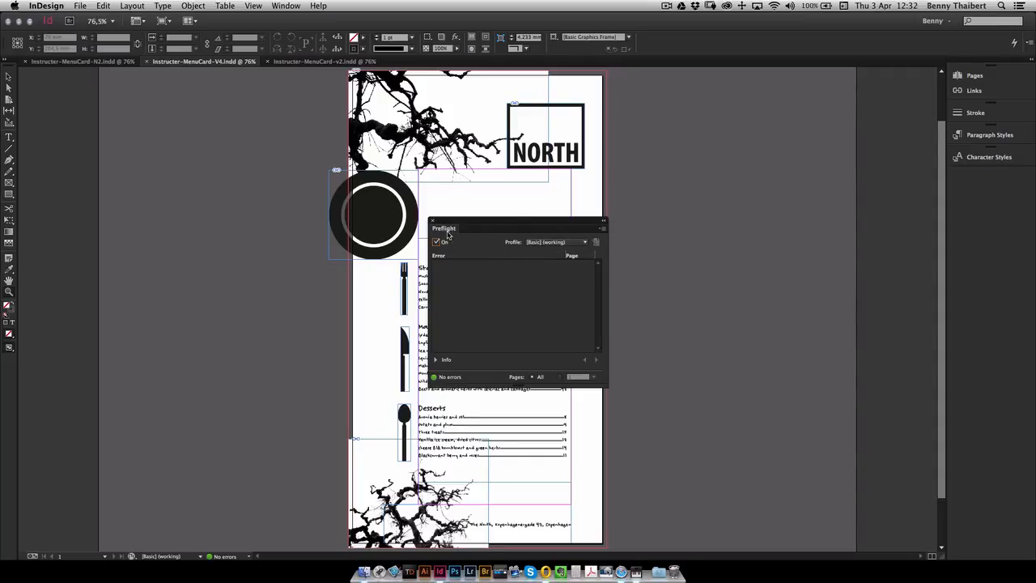
drag(458, 230, 645, 185)
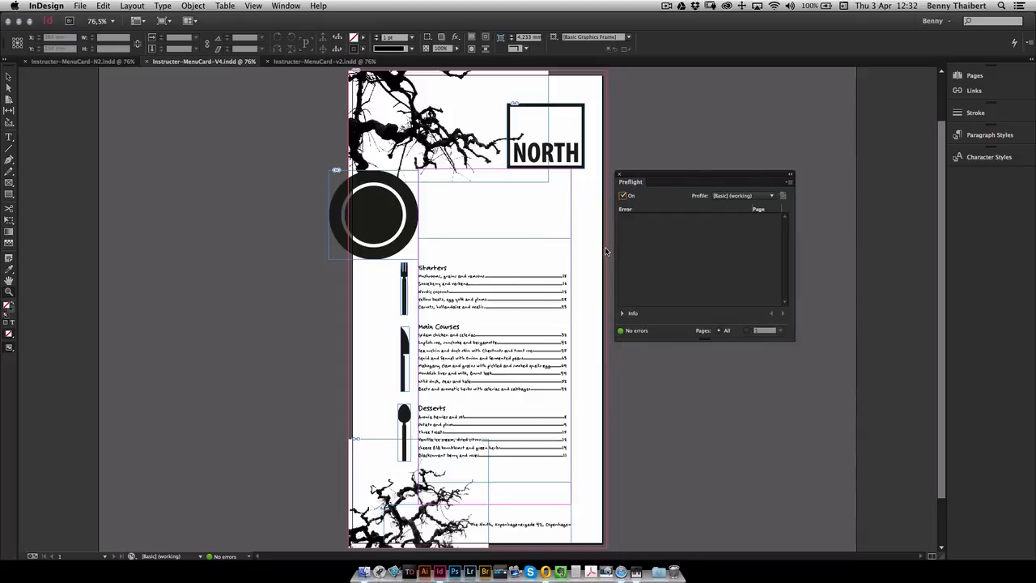
Shorten the menu text frame from its lower edge to about 122 mm high to provoke overset text.
key(super+1)
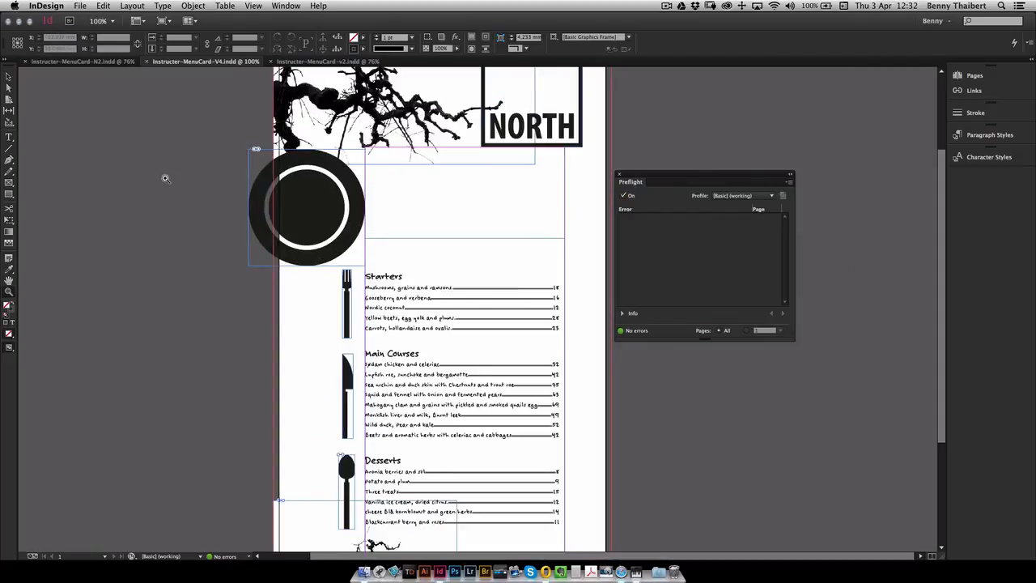
click(456, 289)
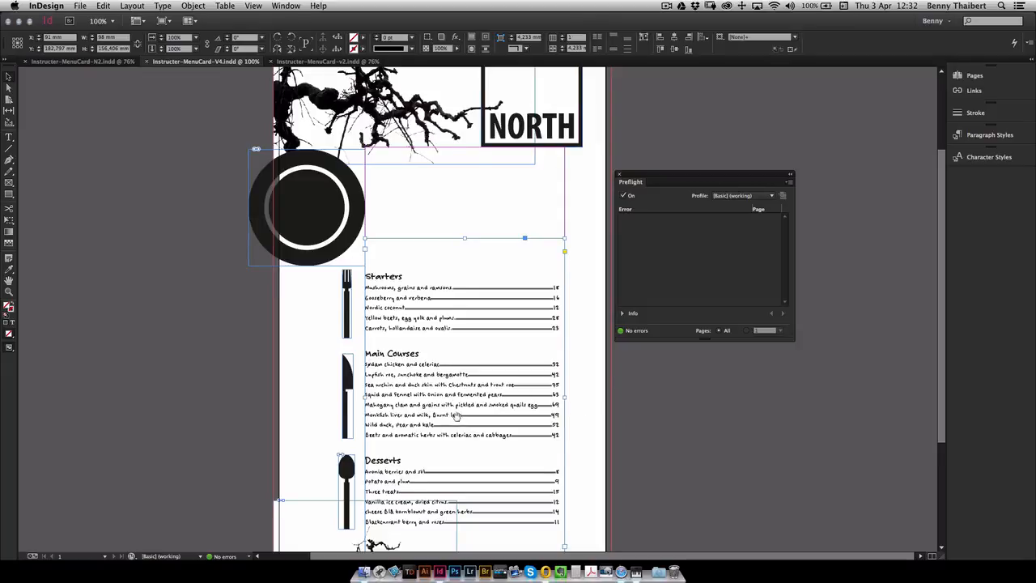
scroll(458, 397, down, 5)
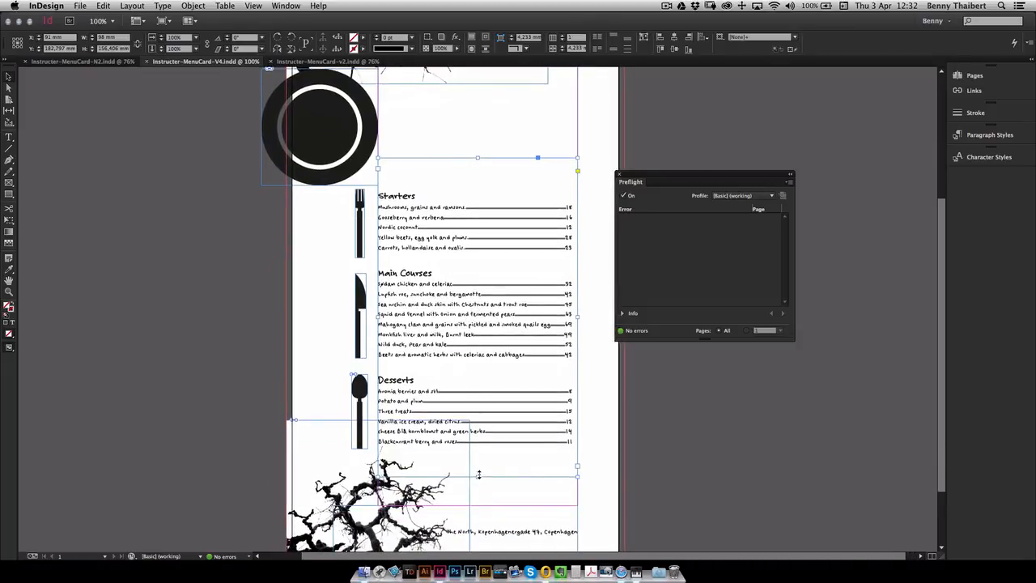
drag(477, 476, 477, 406)
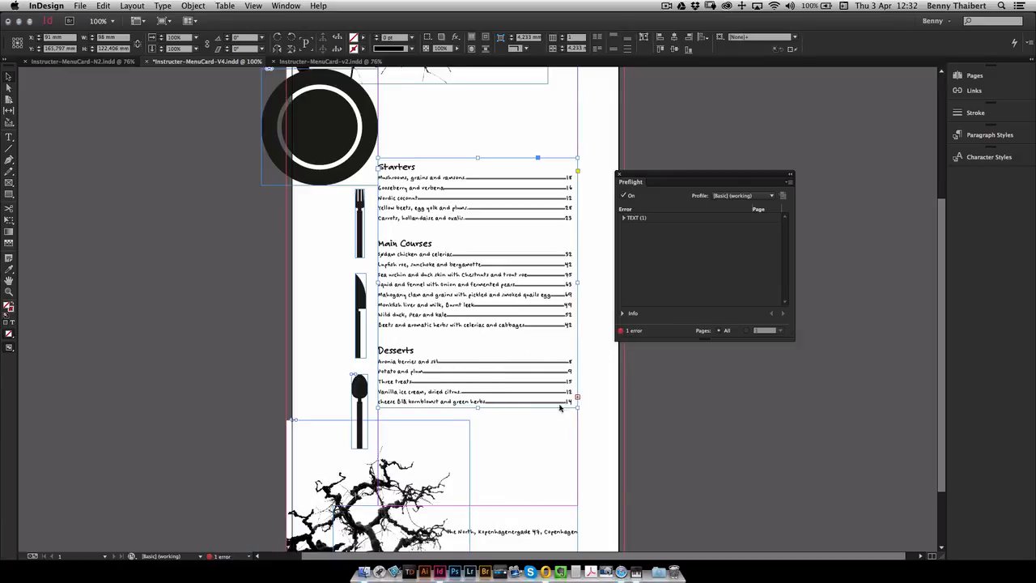
Go to the text frame listed under the overset text error and extend its lower edge to about 170 mm high.
click(625, 220)
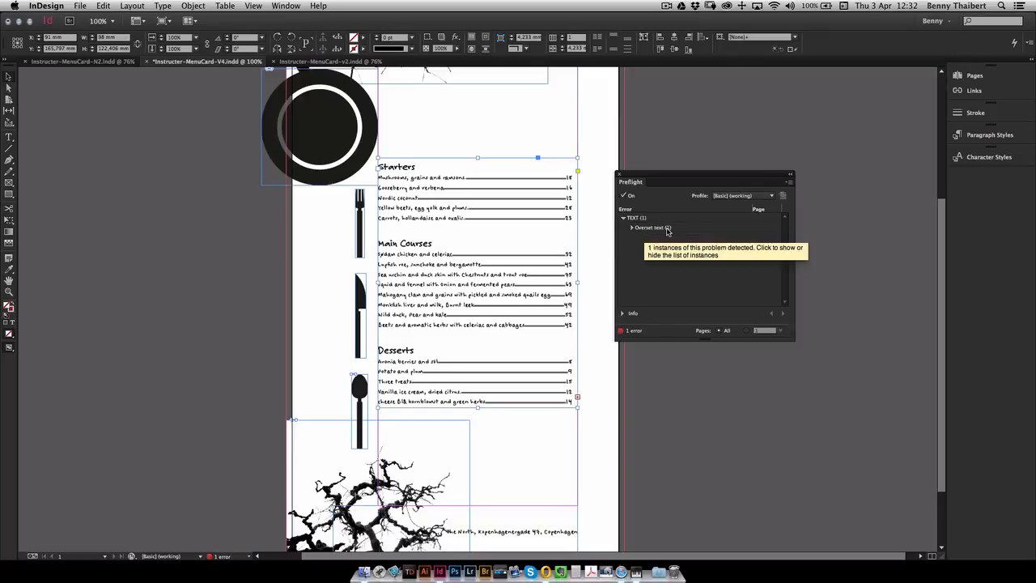
click(634, 230)
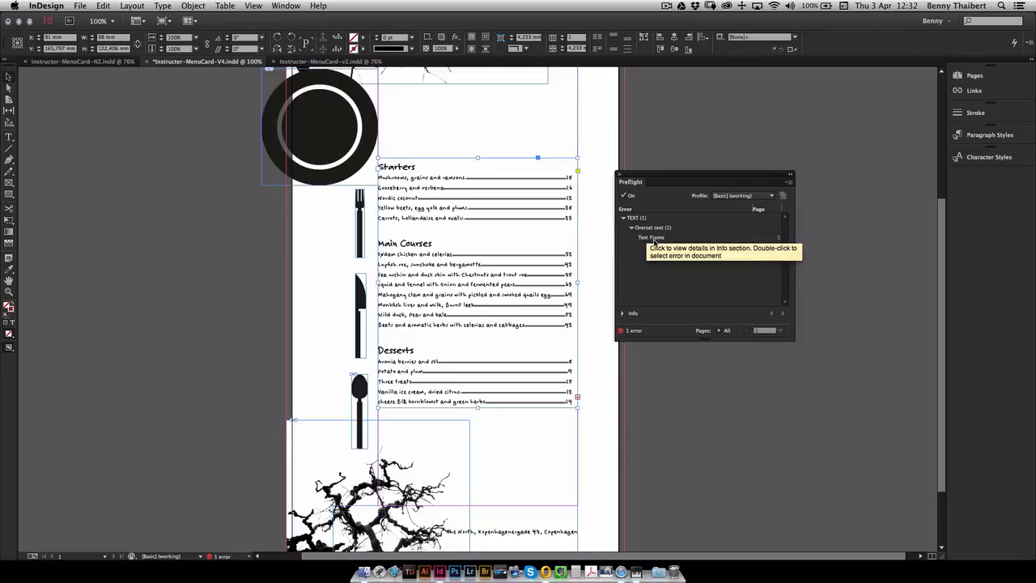
click(780, 241)
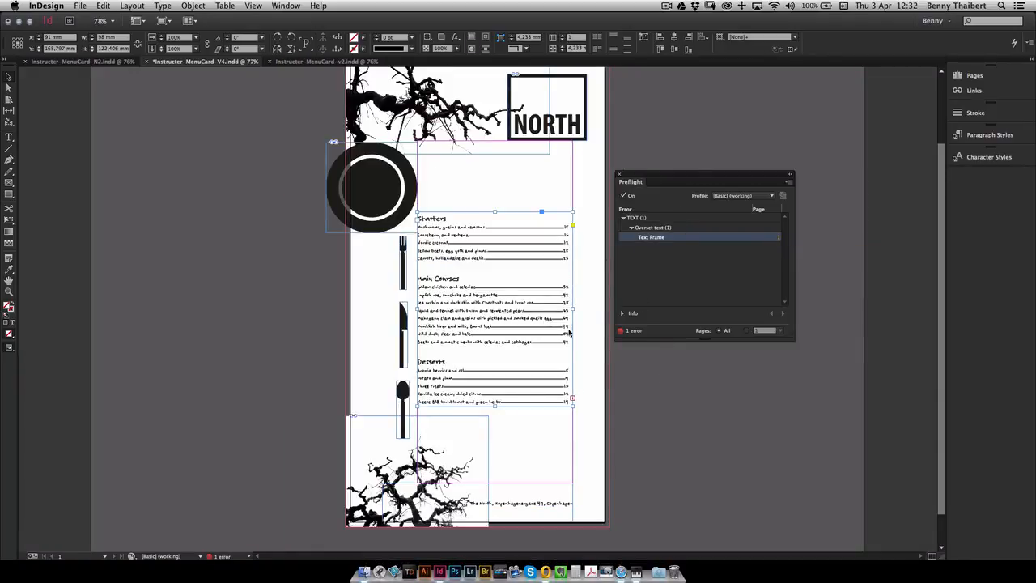
drag(494, 403, 496, 483)
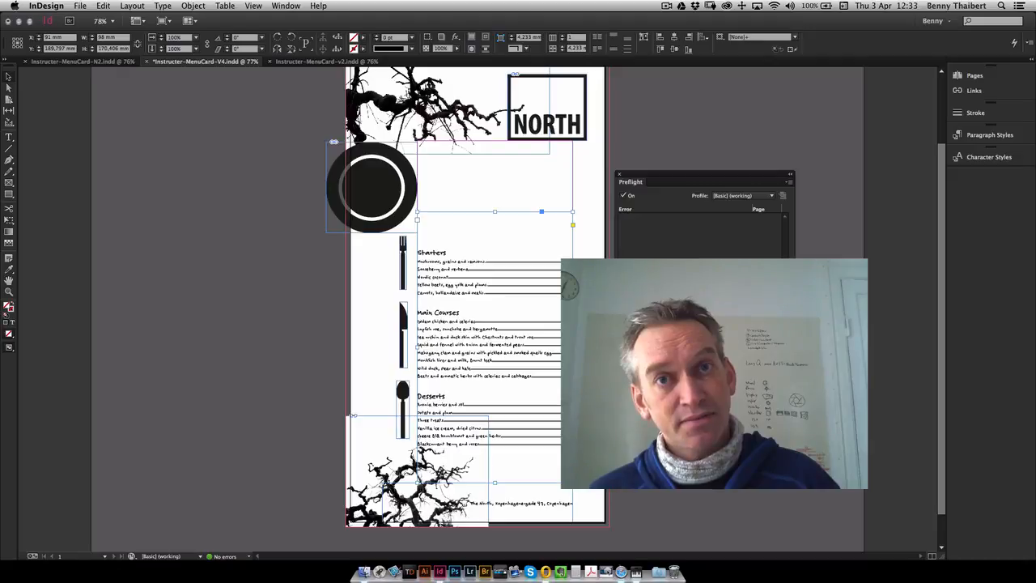
Bring up the preflight profile definitions and move their window higher over the page.
click(789, 185)
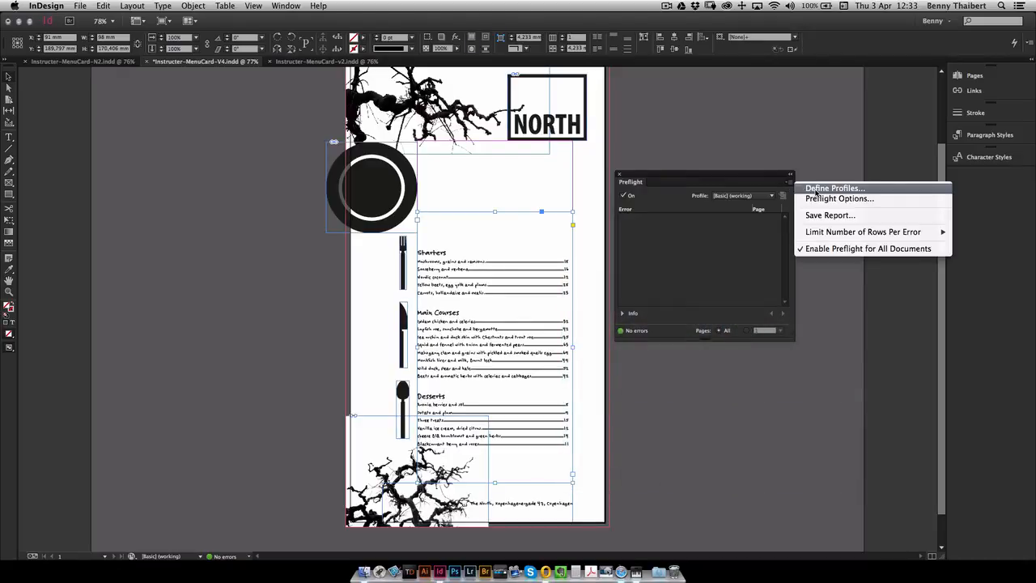
click(817, 190)
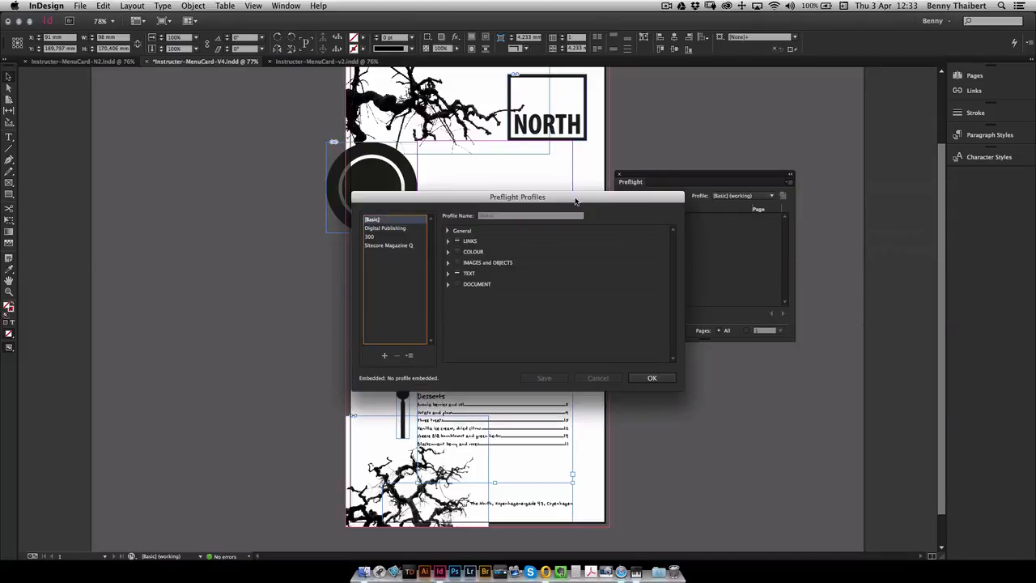
drag(575, 201, 618, 74)
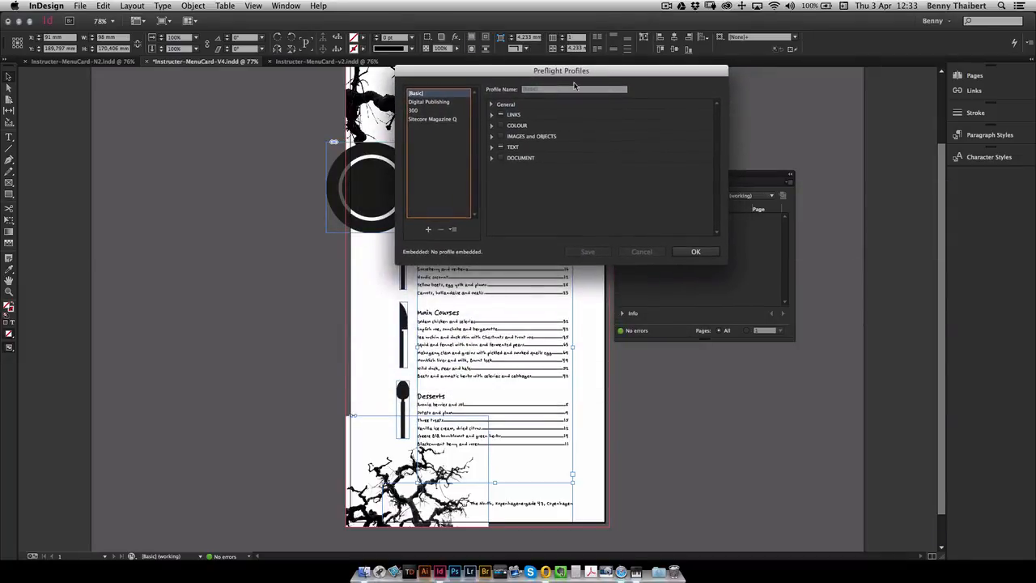
Examine the General description and the Text and Links checks of the [Basic] preflight profile.
click(495, 107)
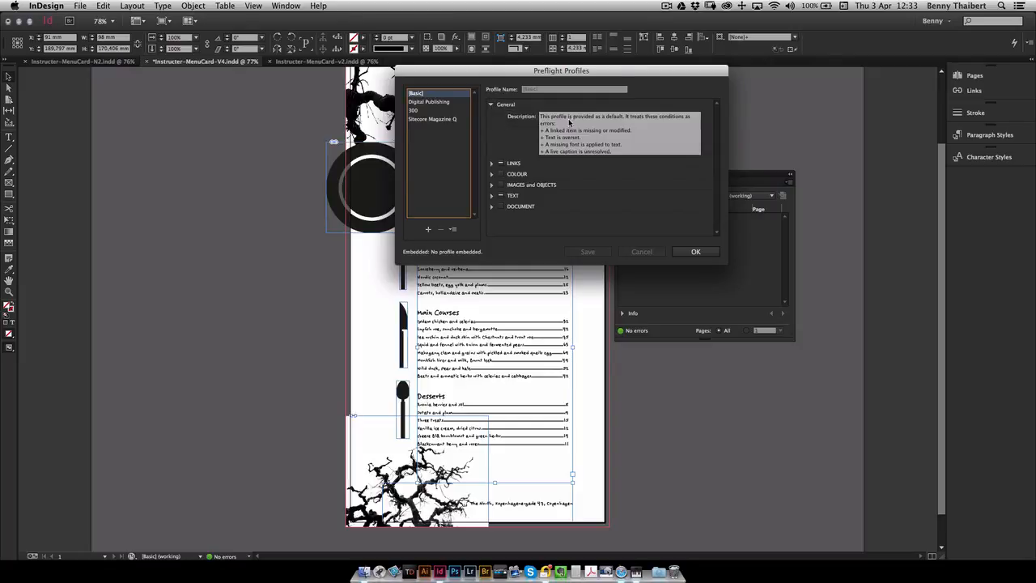
click(491, 105)
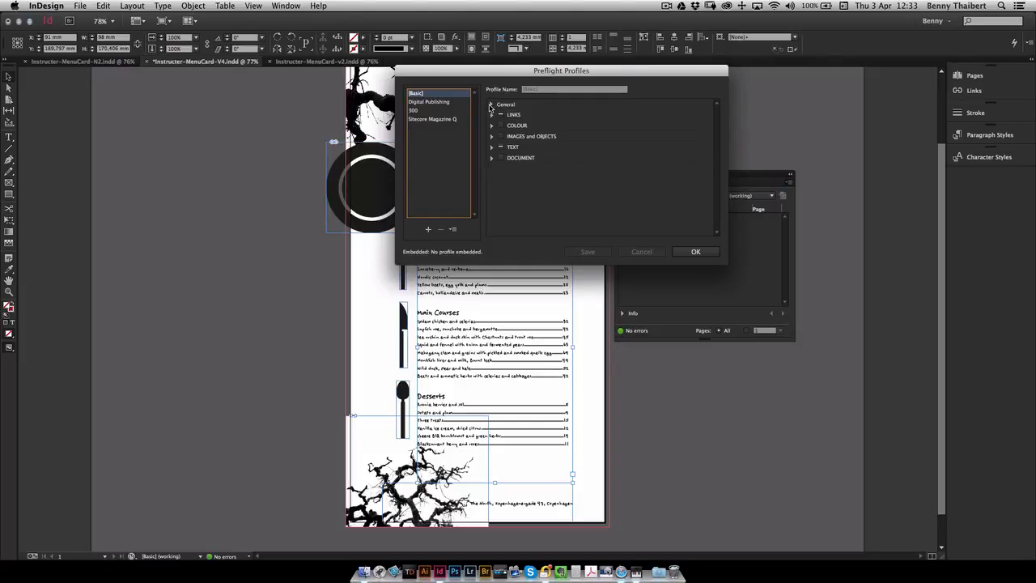
click(492, 148)
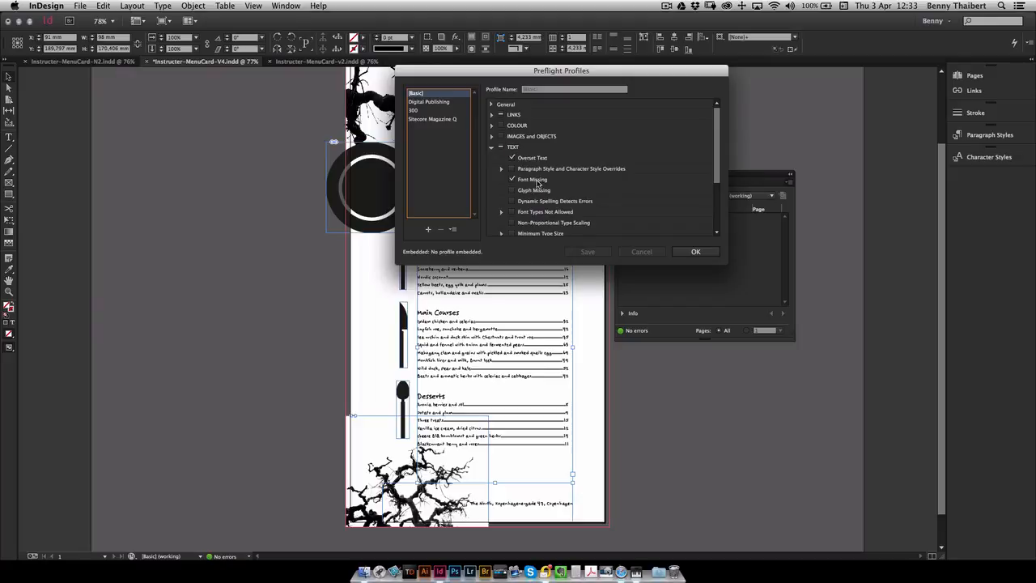
click(492, 147)
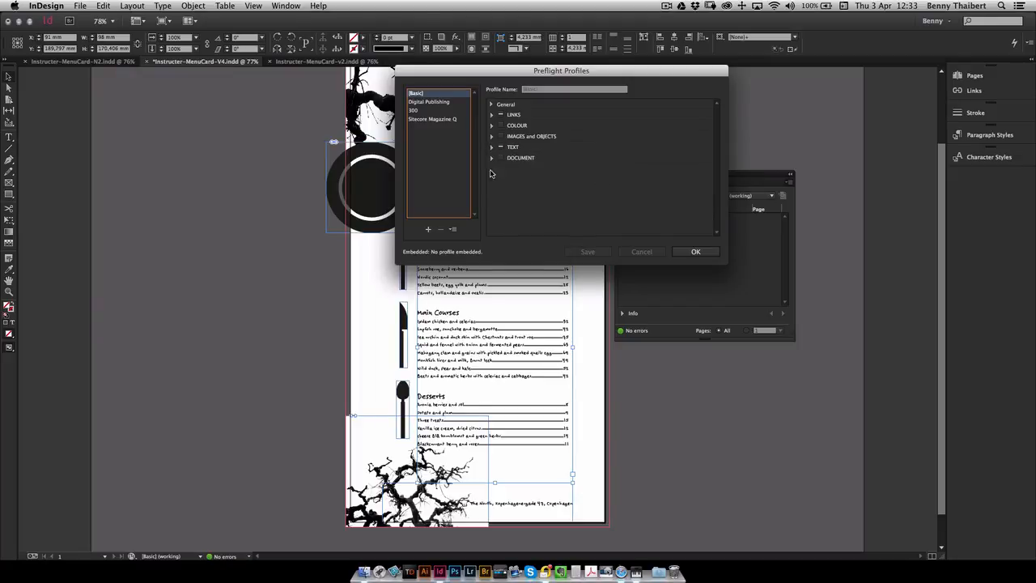
click(491, 115)
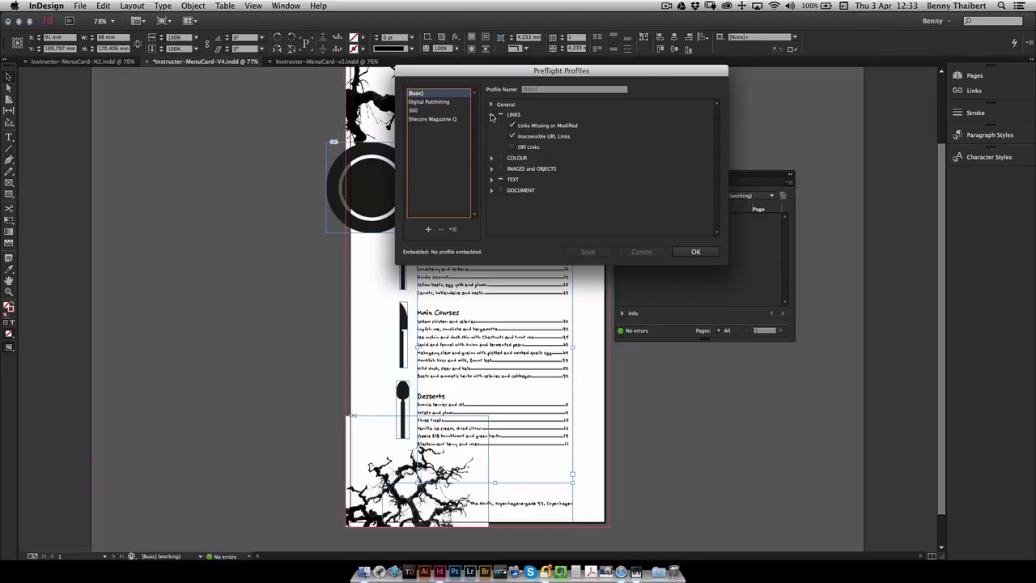
click(492, 114)
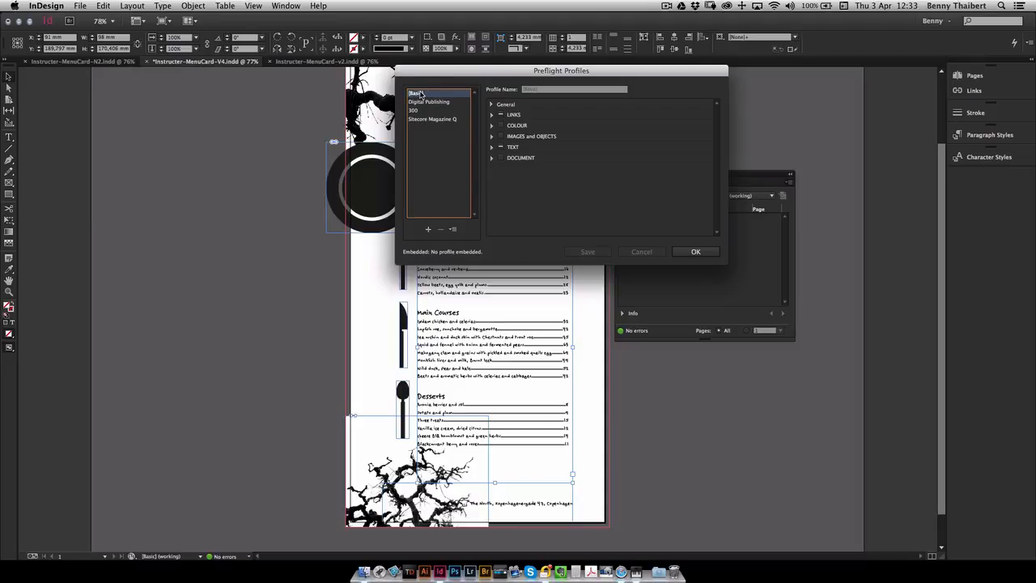
Create a new preflight profile named Magazine Ready and review its Links checks.
click(429, 231)
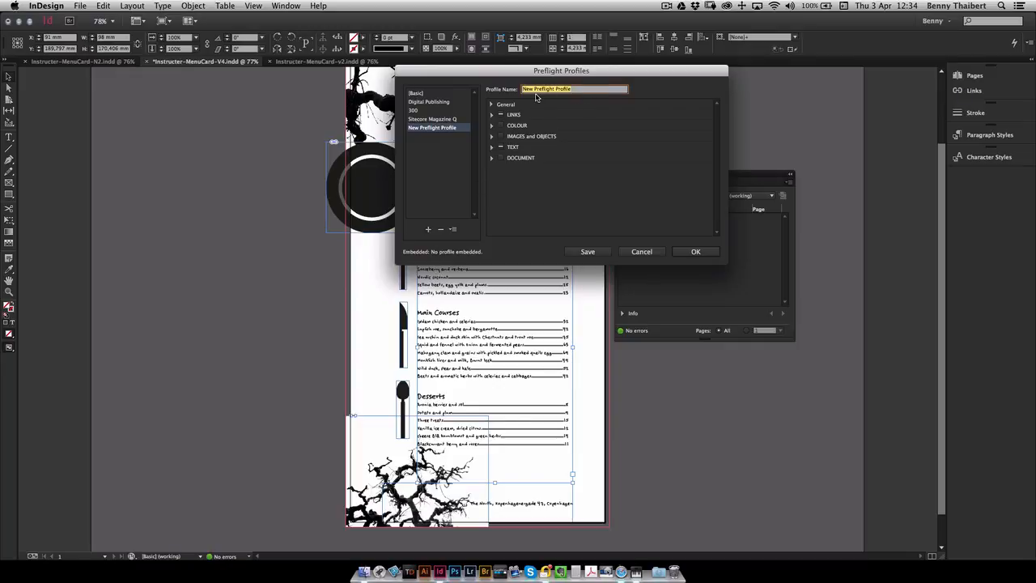
text(Magazine Ready)
click(492, 117)
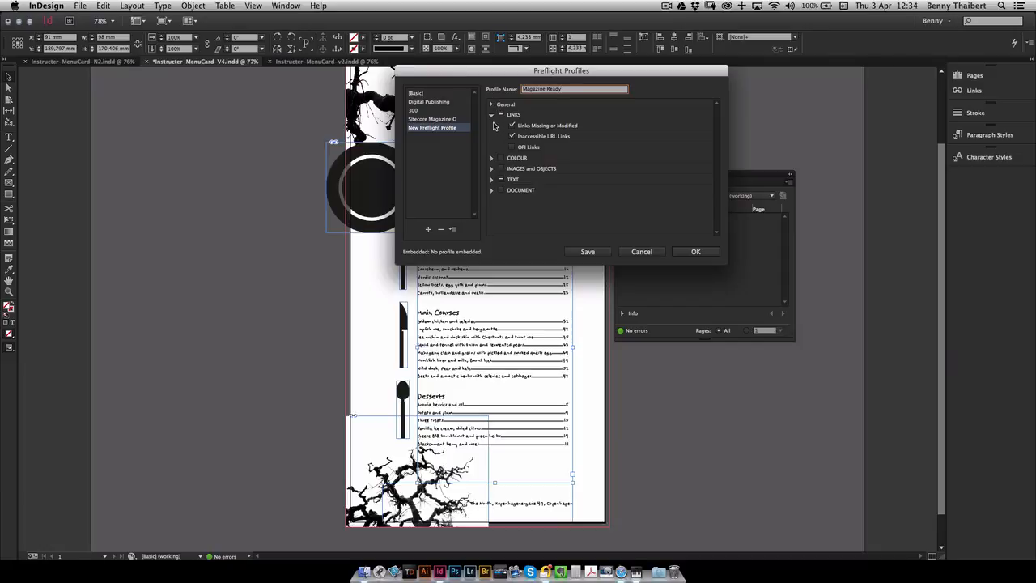
click(492, 114)
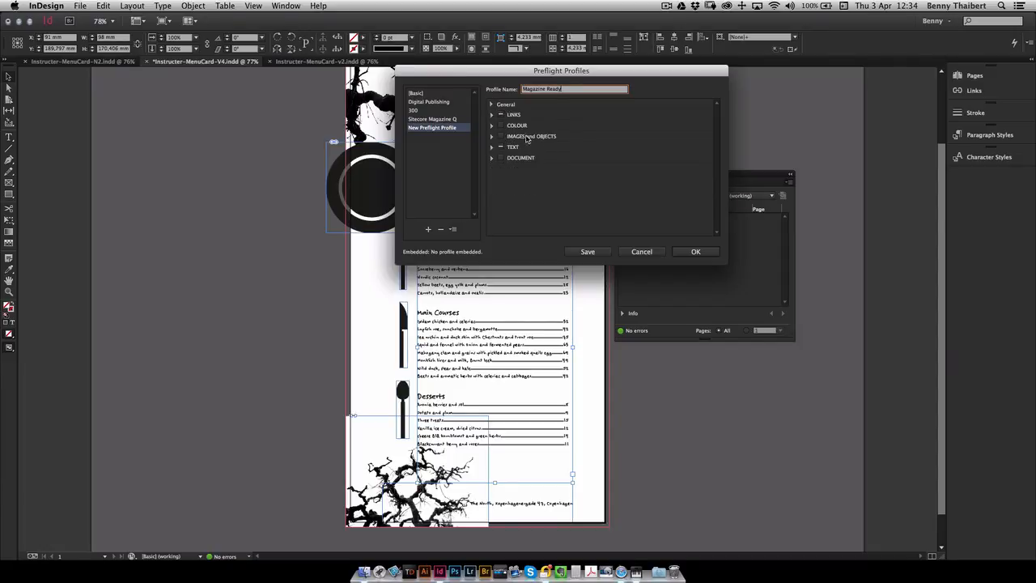
Enable the Image Resolution and Non-Proportional Scaling of Placed Object checks in the Magazine Ready profile.
click(492, 137)
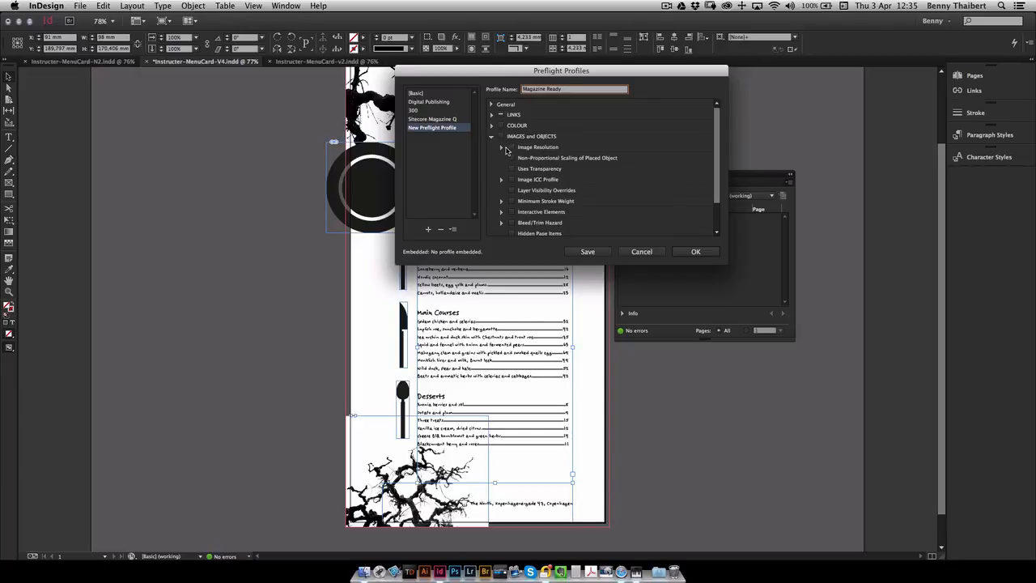
click(511, 148)
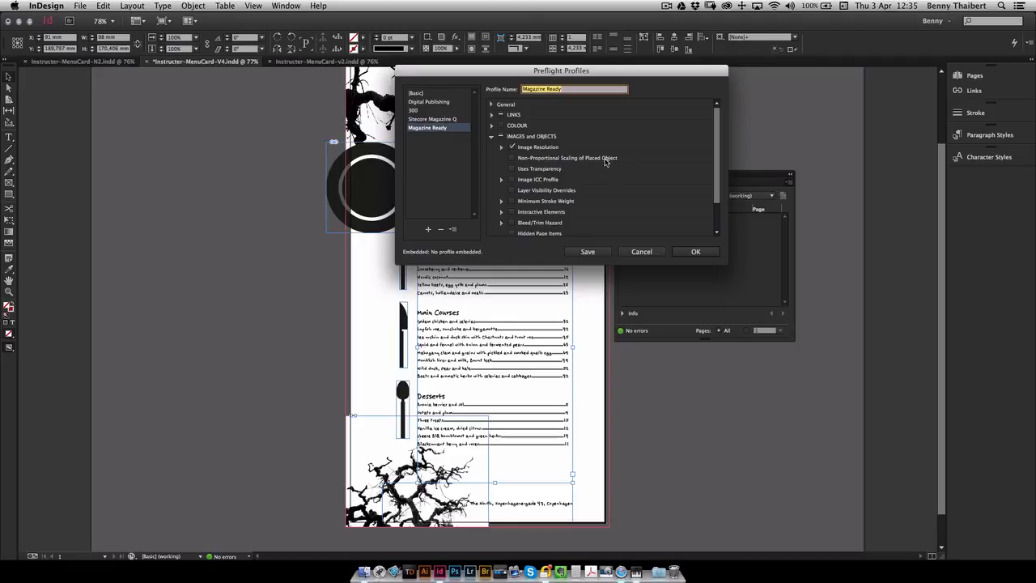
click(511, 158)
Set the minimum image resolution to 300 for colour, 300 for greyscale and 1200 for 1-bit images.
click(502, 147)
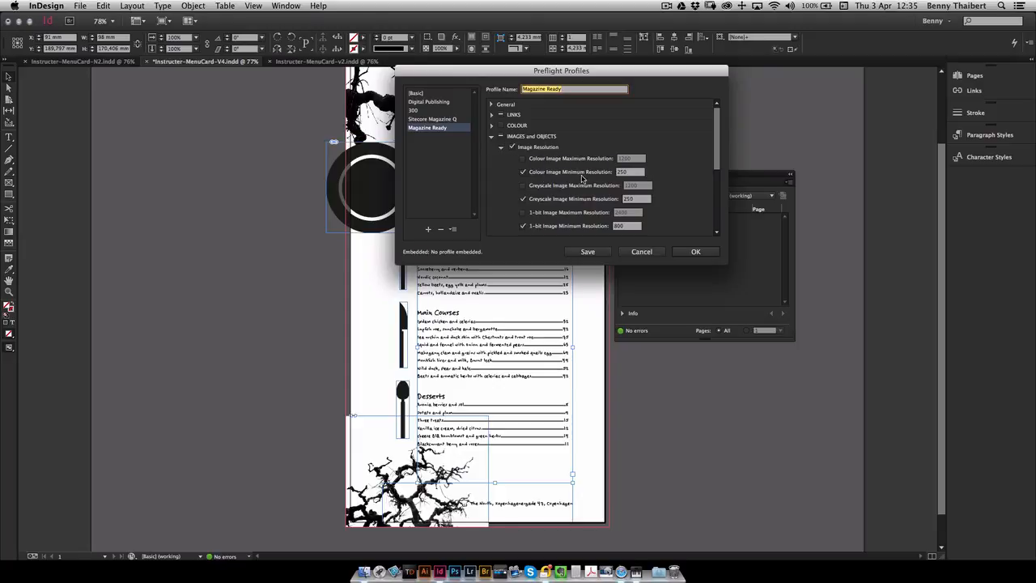
click(630, 172)
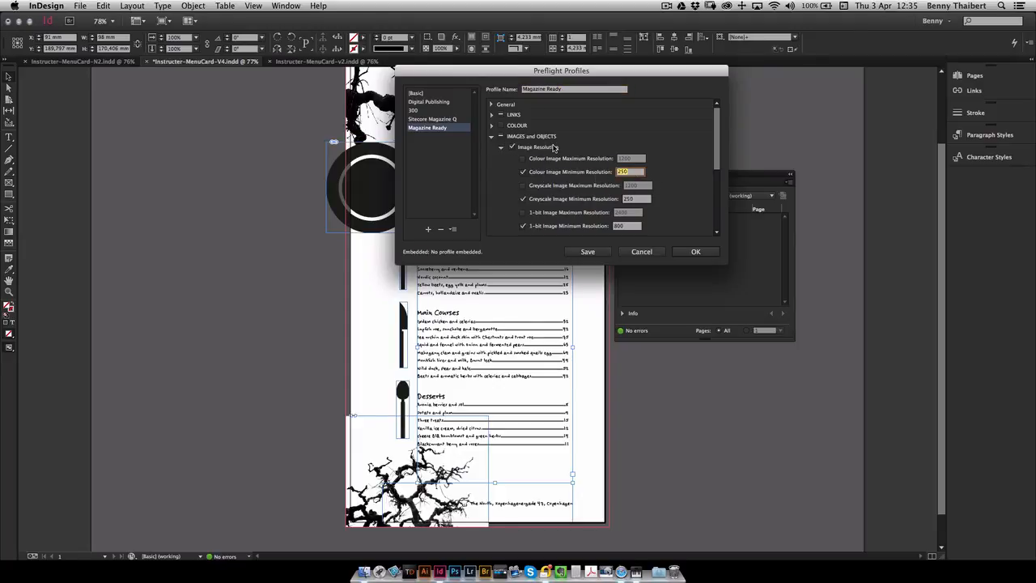
text(300)
click(636, 199)
text(300)
click(567, 229)
click(606, 227)
text(1)
key(shift+Tab)
key(Tab)
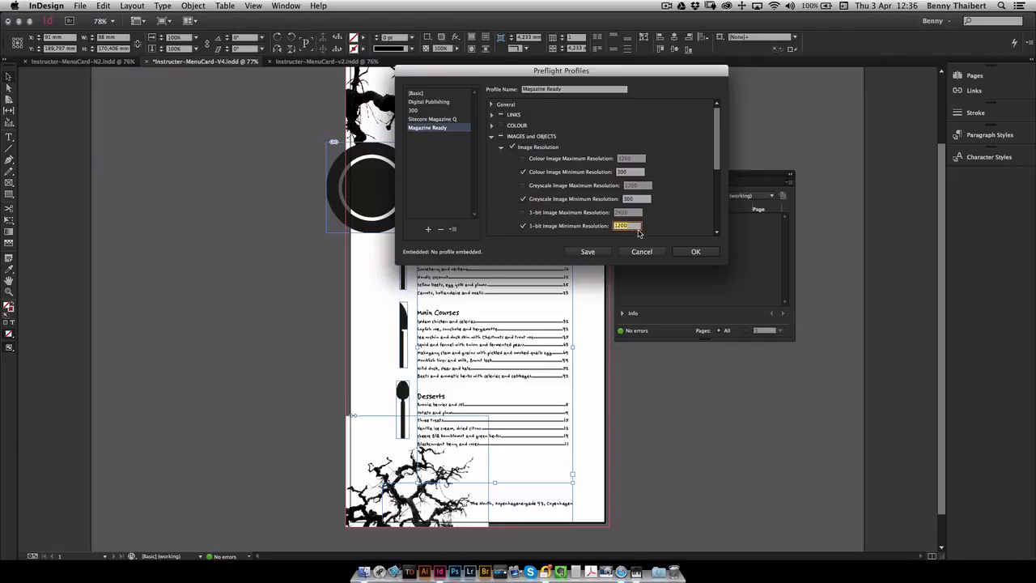
click(501, 147)
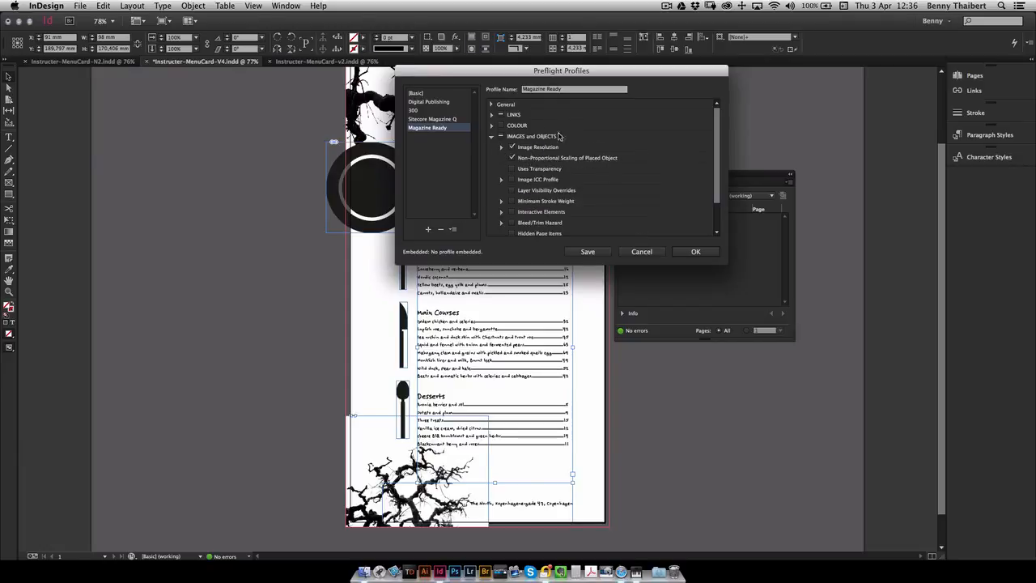
click(492, 138)
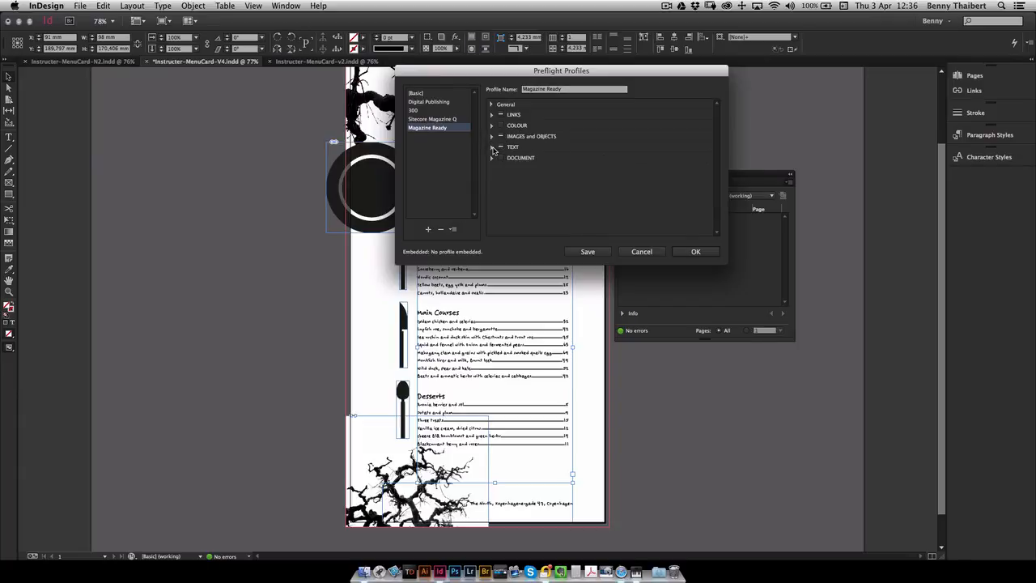
Save the Magazine Ready profile after reviewing its Text checks, and make it the active preflight profile for the document.
click(492, 148)
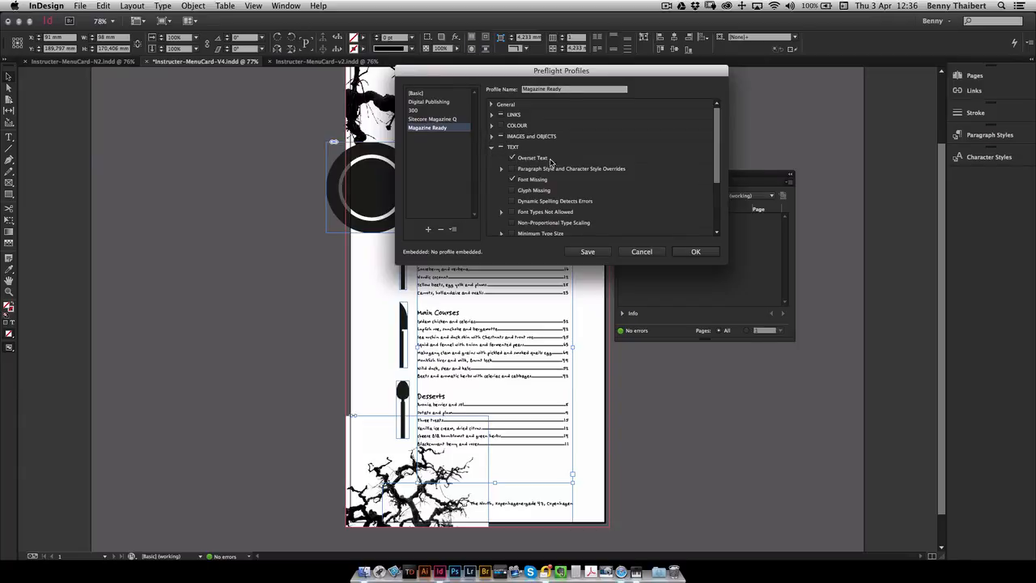
click(491, 148)
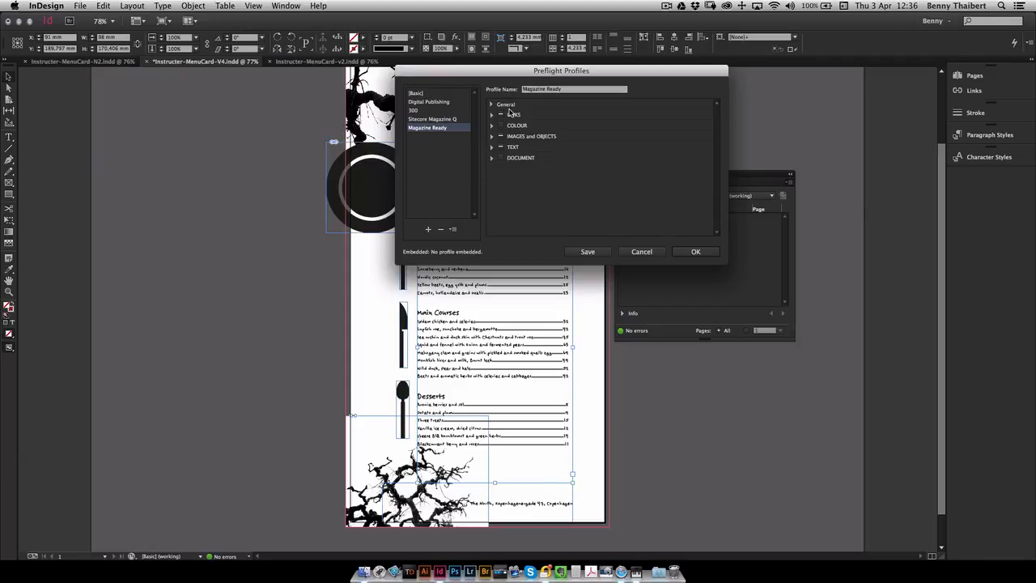
click(588, 252)
click(698, 252)
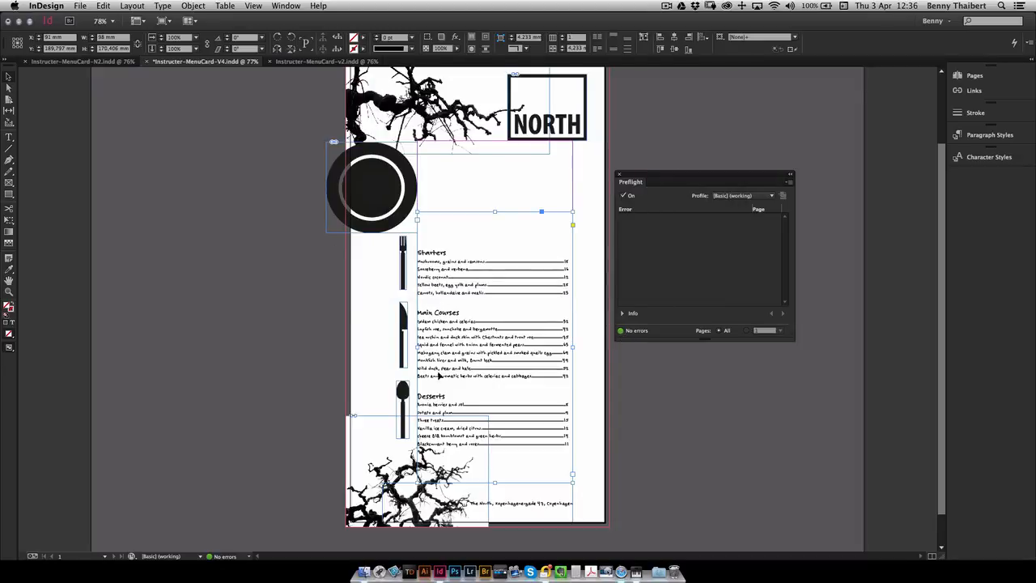
click(751, 196)
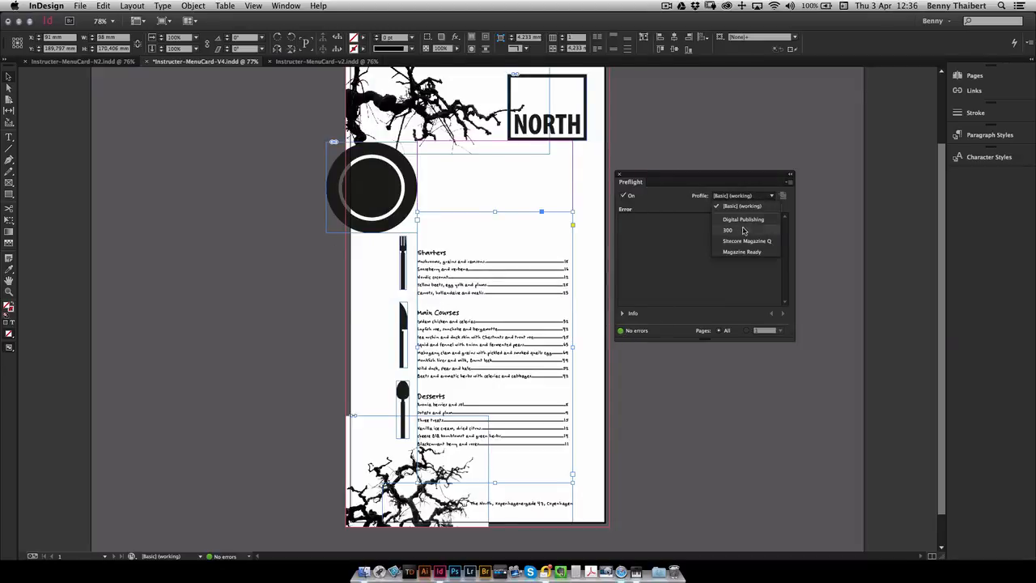
click(743, 252)
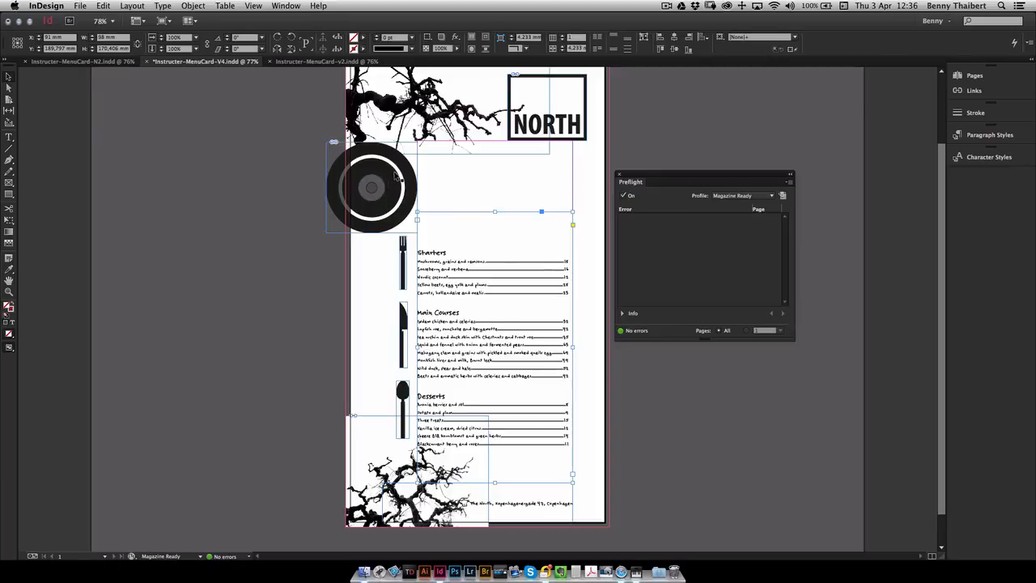
Squeeze the placed plate graphic horizontally to about 40 mm wide, keeping its height, to create a non-proportional scaling problem.
click(415, 188)
click(374, 187)
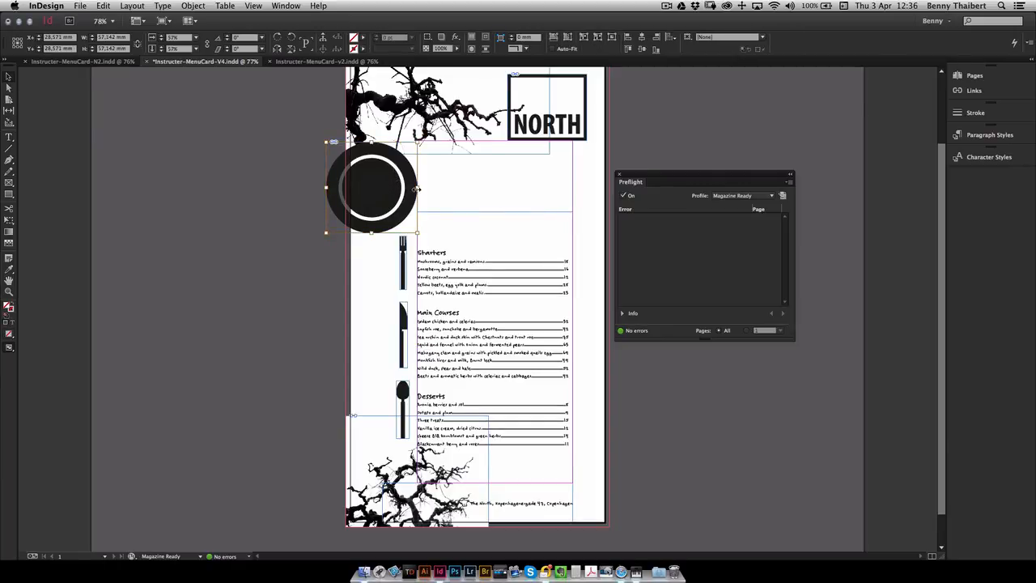
drag(417, 187, 389, 187)
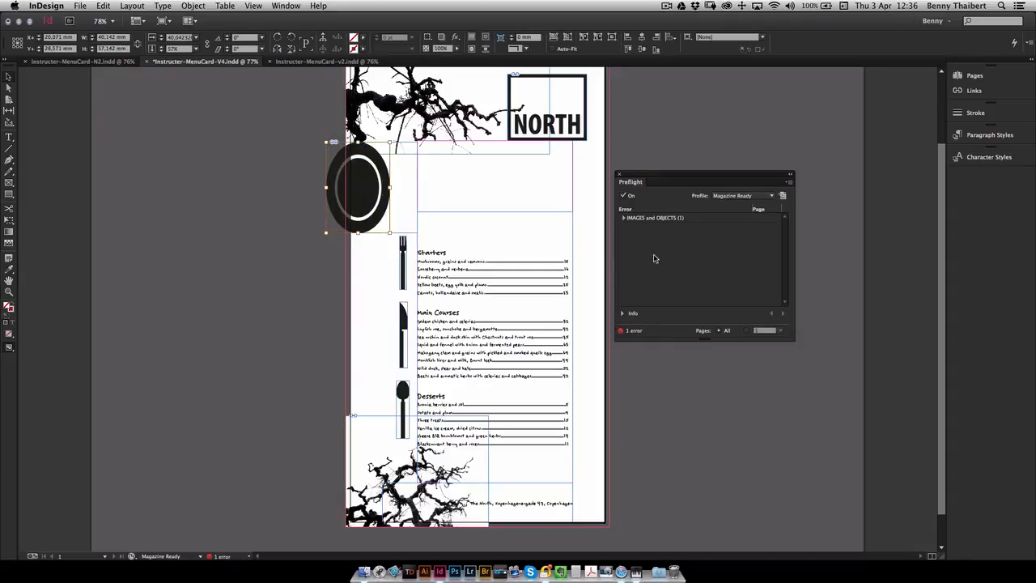
Expand the Images and Objects error down to Plate.pdf, go to the affected graphic and show its problem details and suggested fix.
click(623, 218)
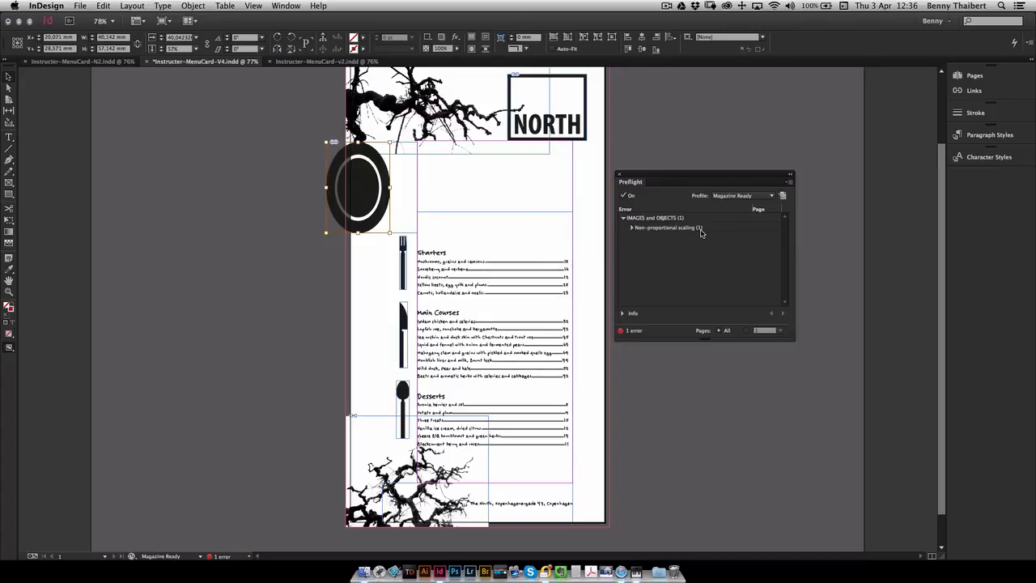
click(633, 228)
click(778, 243)
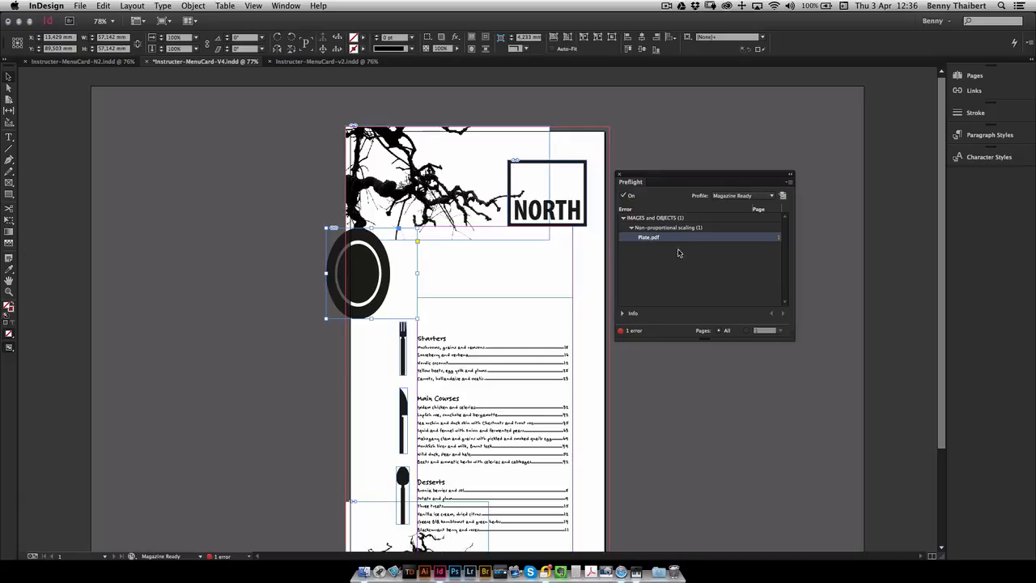
click(623, 314)
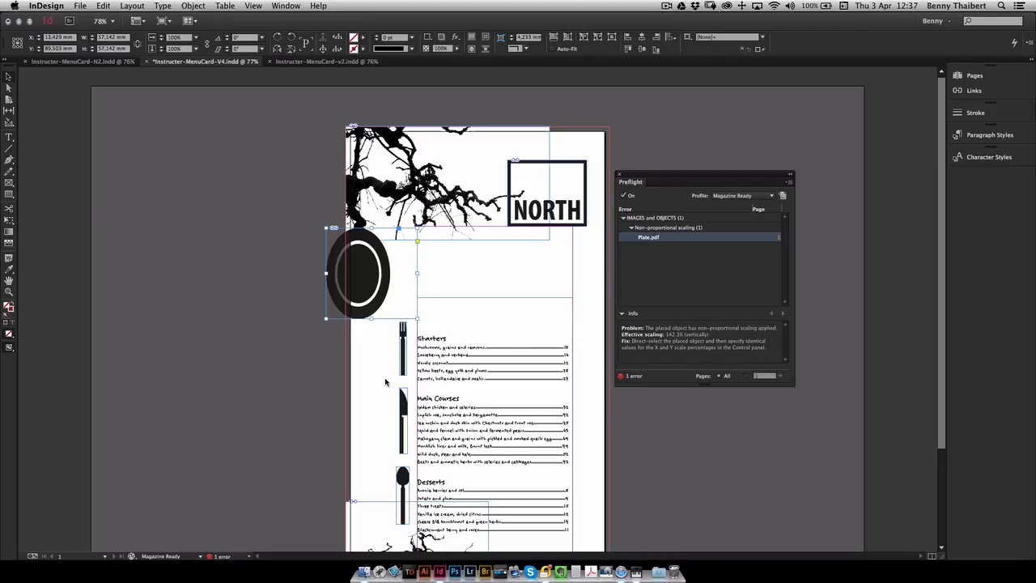
Set the plate graphic's horizontal and vertical scaling both to 58%, and fill its frame proportionally.
click(373, 274)
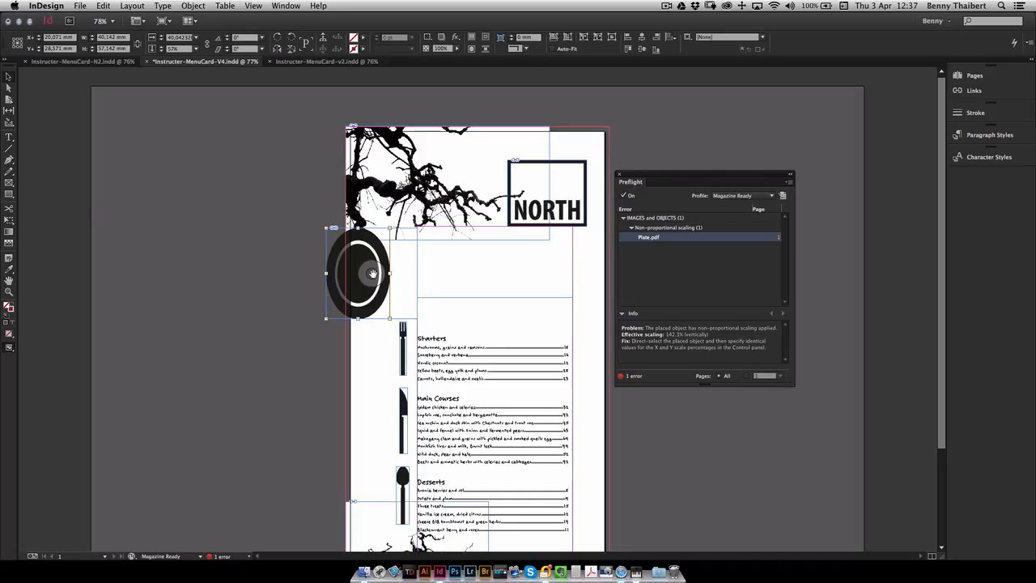
click(162, 47)
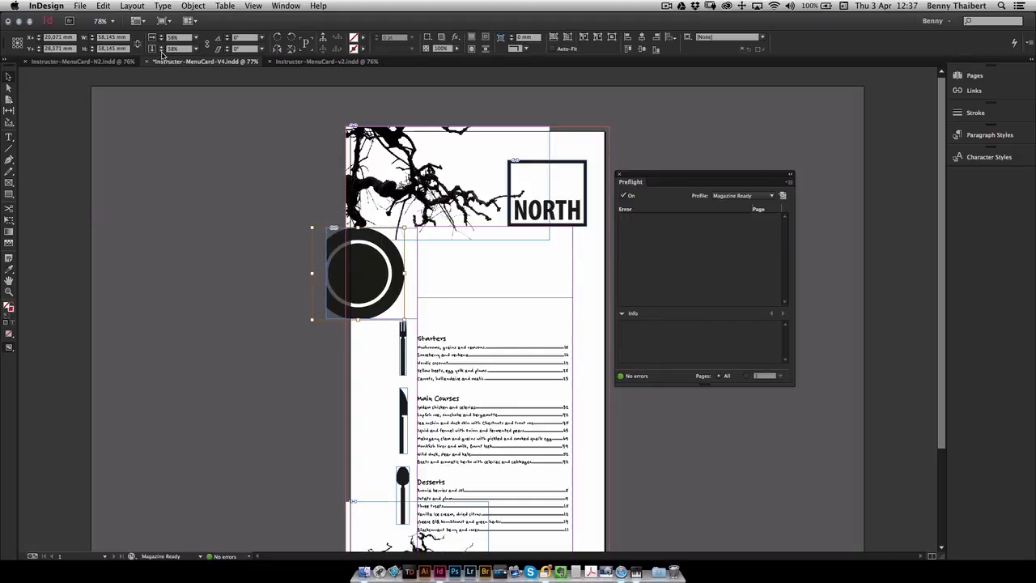
click(162, 51)
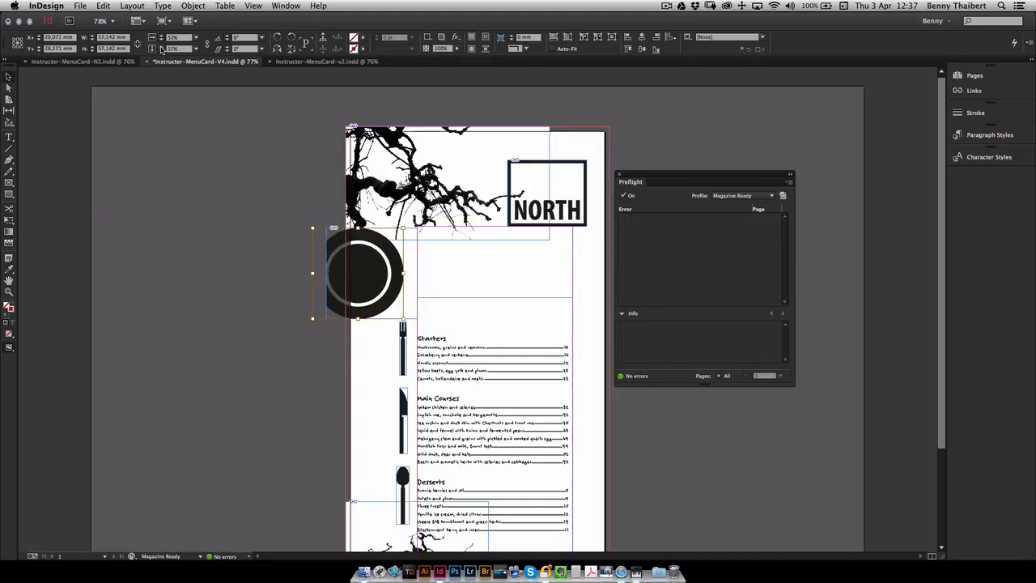
click(162, 47)
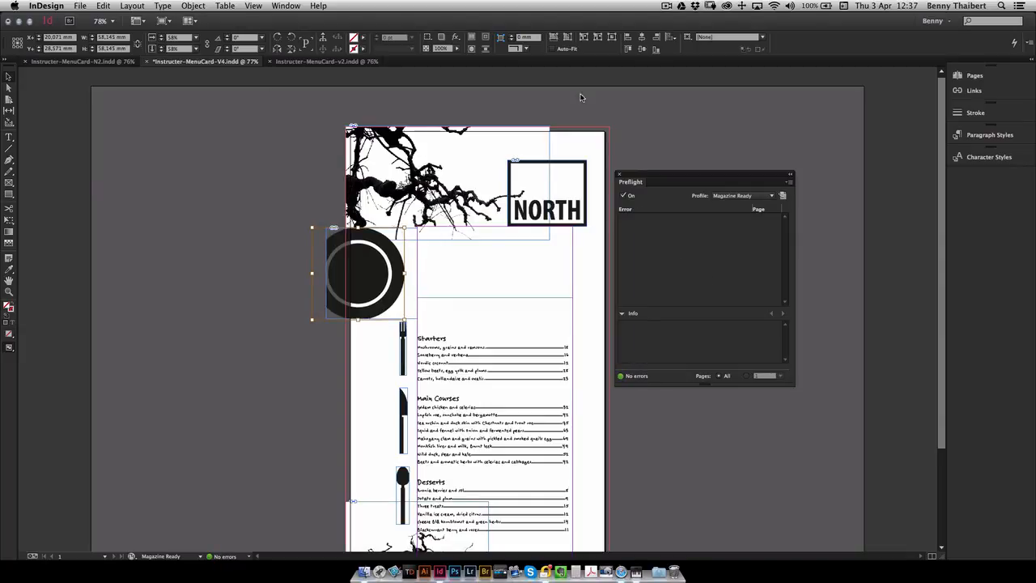
click(553, 38)
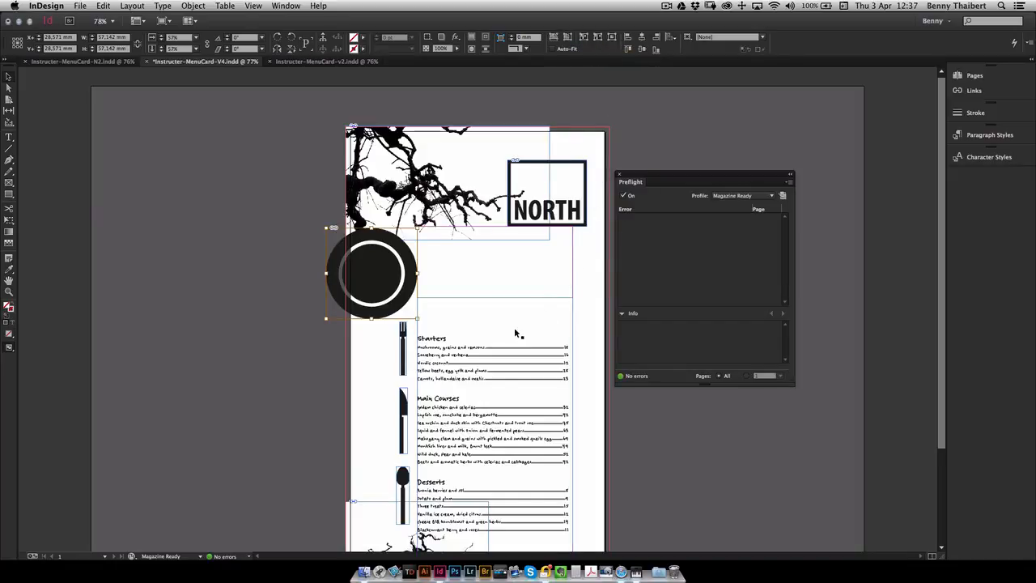
click(459, 277)
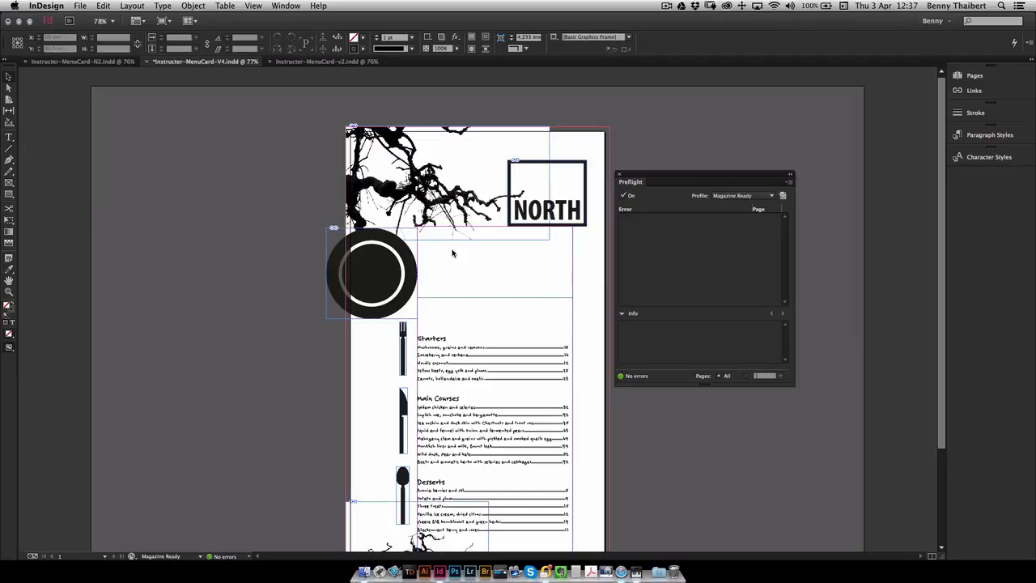
Enlarge the branches image inside its frame at the top of the page to about 496 by 331 mm.
click(412, 159)
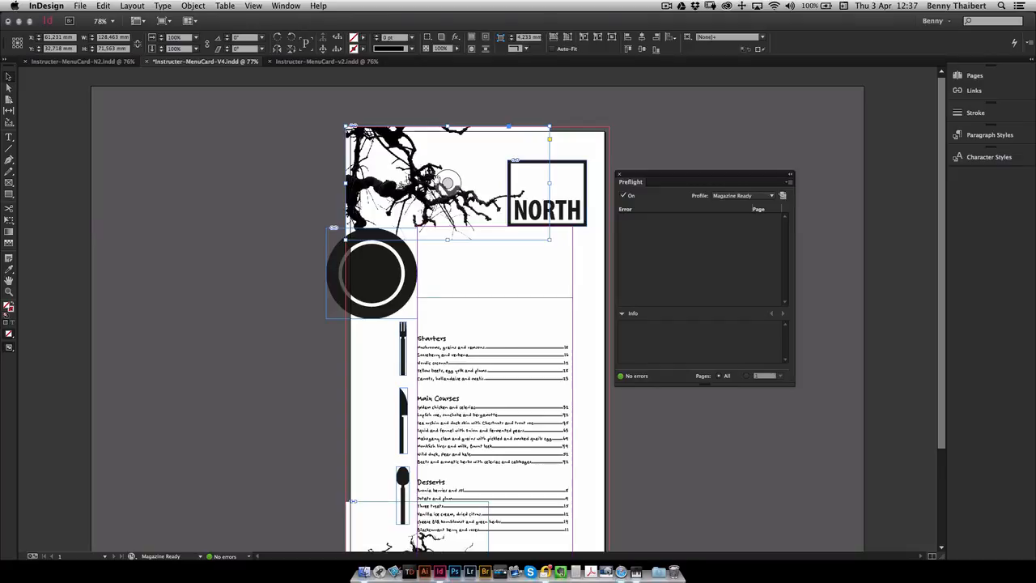
click(448, 183)
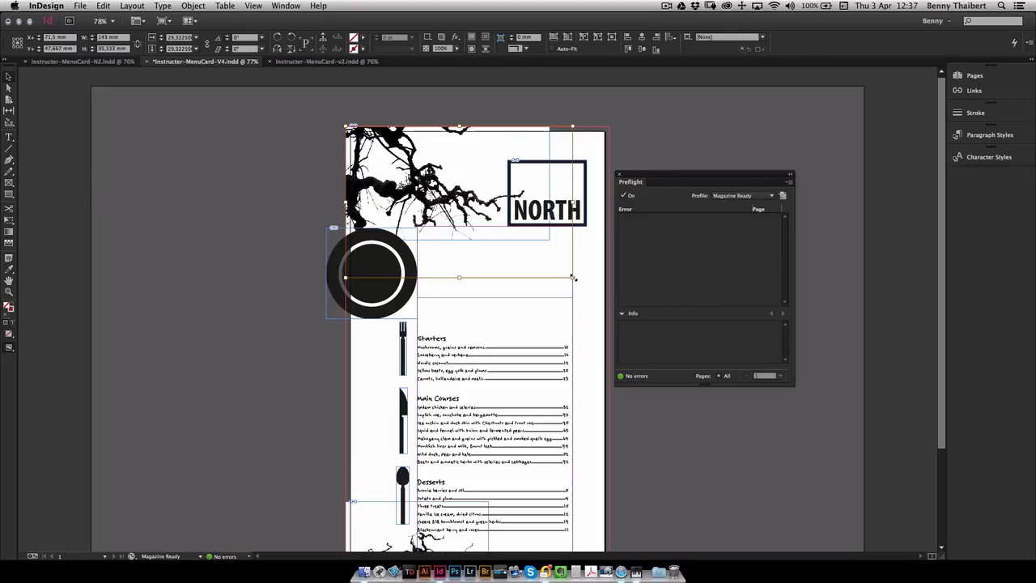
drag(573, 278, 823, 487)
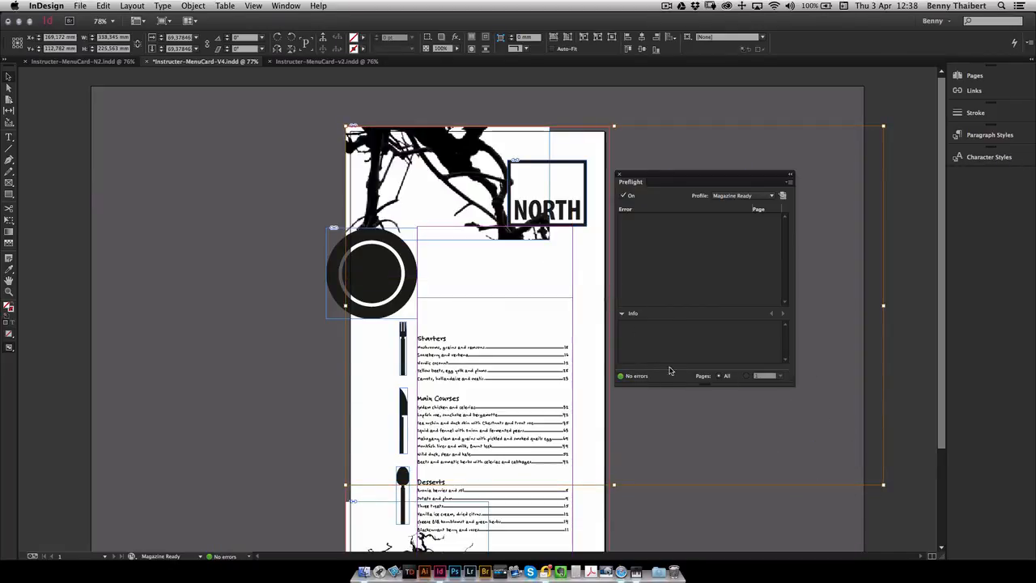
drag(882, 483, 988, 563)
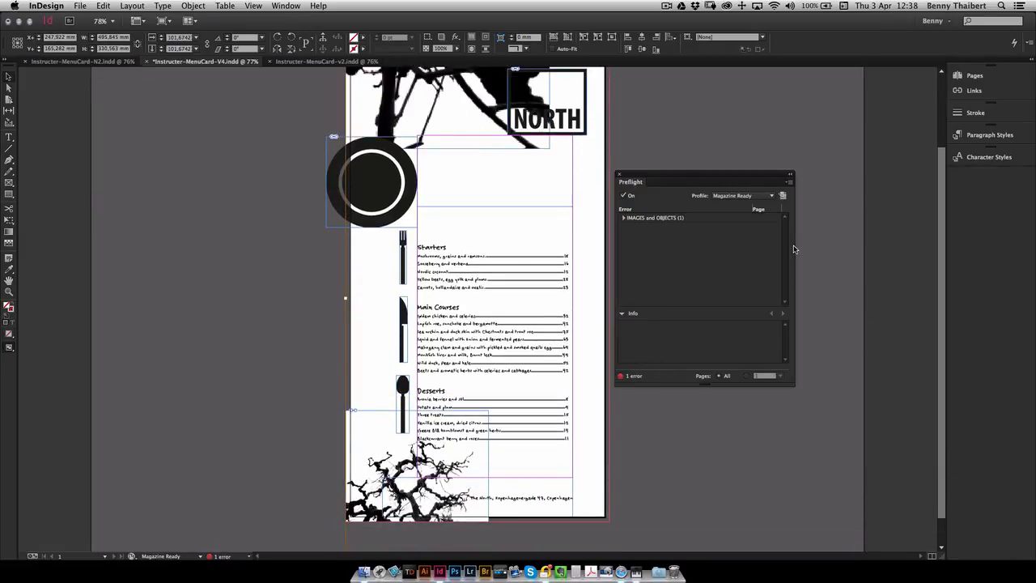
Expand the Image Resolution error and go to the listed branches image to read its problem details.
click(624, 218)
click(632, 229)
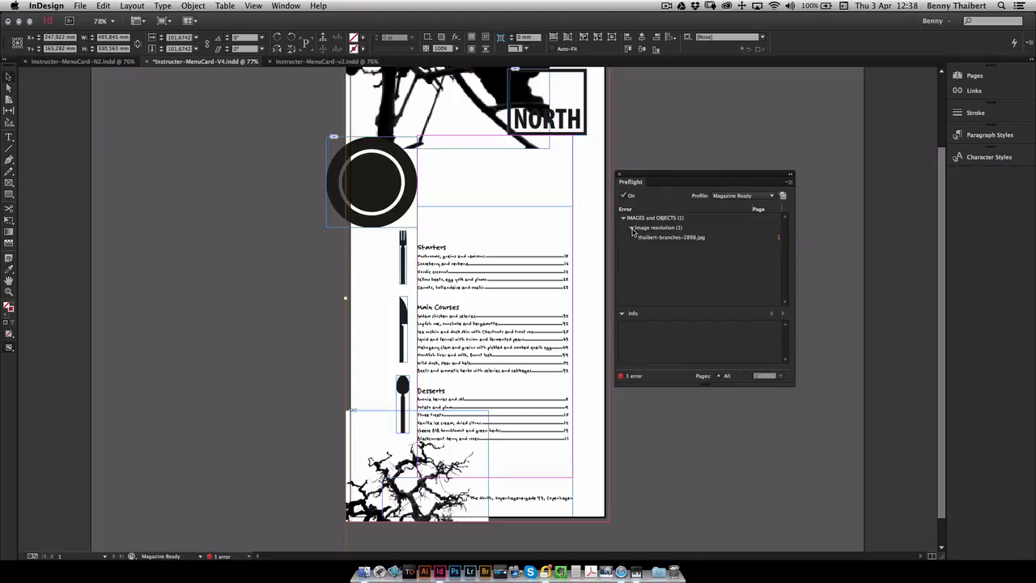
click(778, 238)
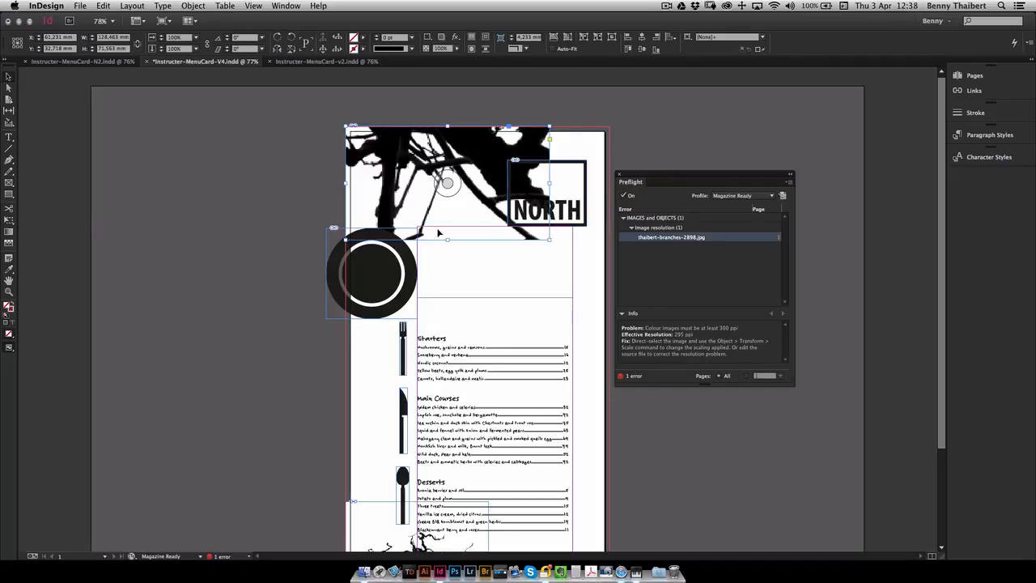
Undo both enlargements of the branches image and deselect it.
click(103, 5)
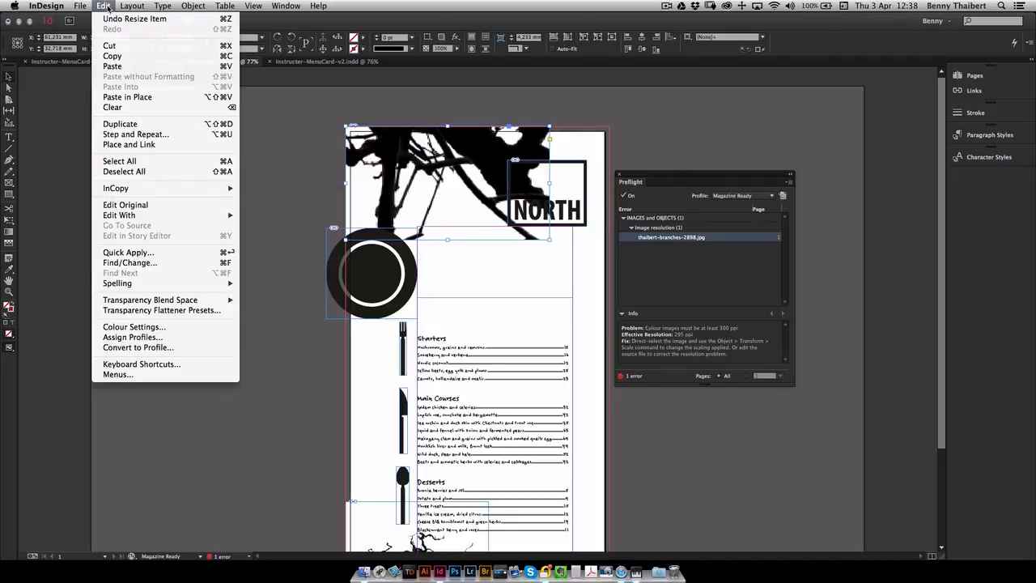
click(109, 18)
click(103, 6)
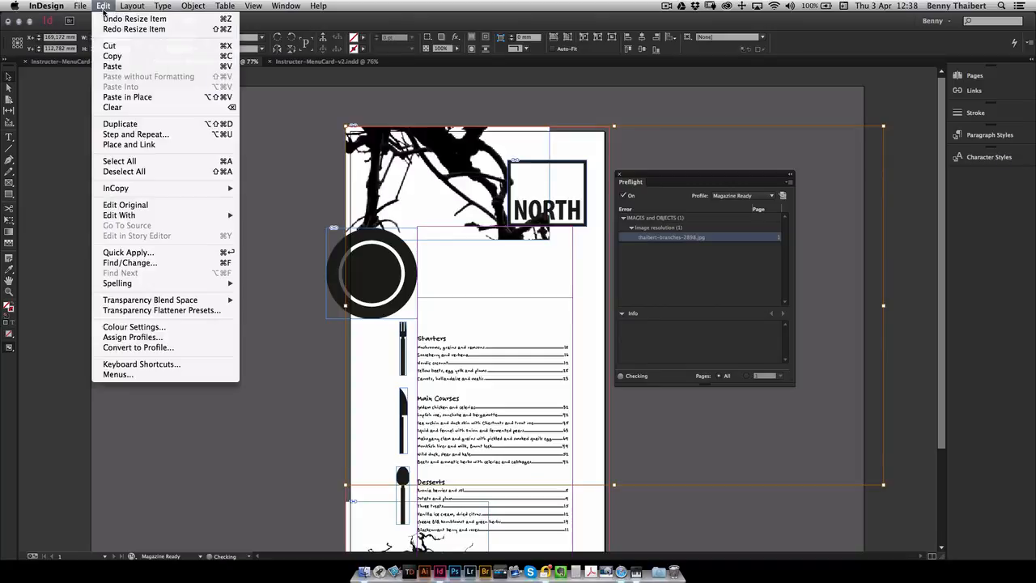
click(109, 17)
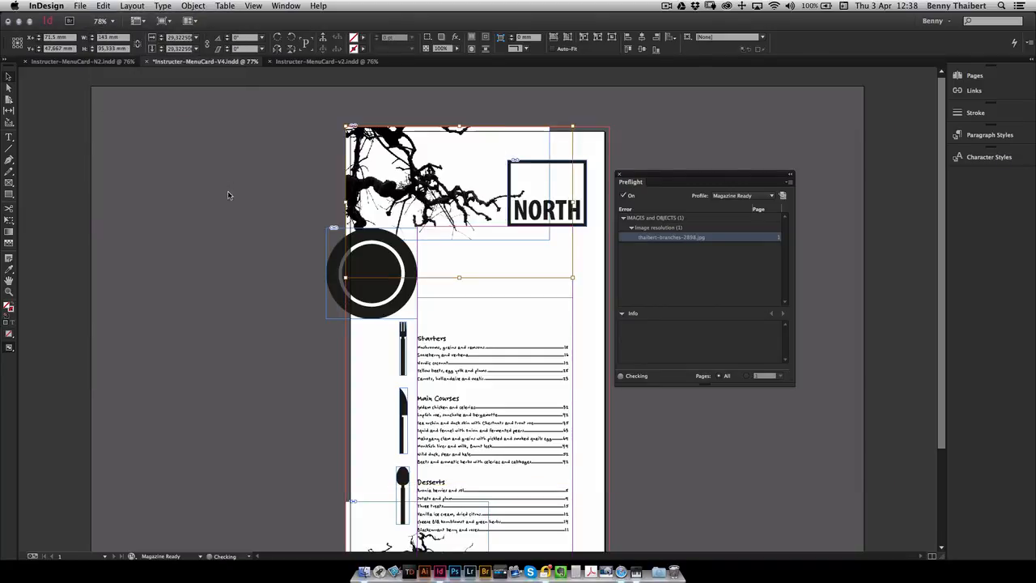
click(207, 407)
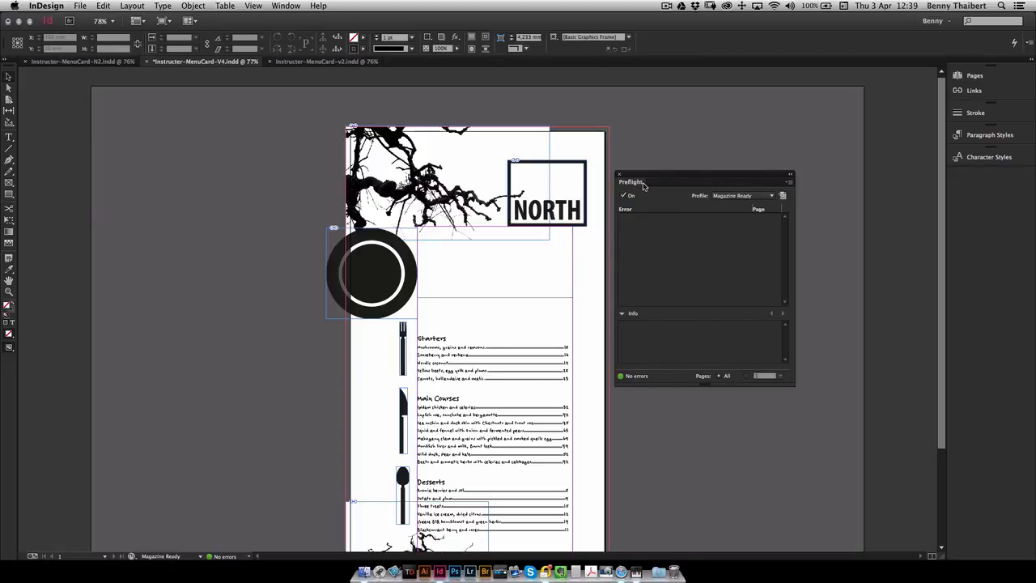
Set Magazine Ready as the working profile in the Preflight Options.
drag(644, 183, 643, 135)
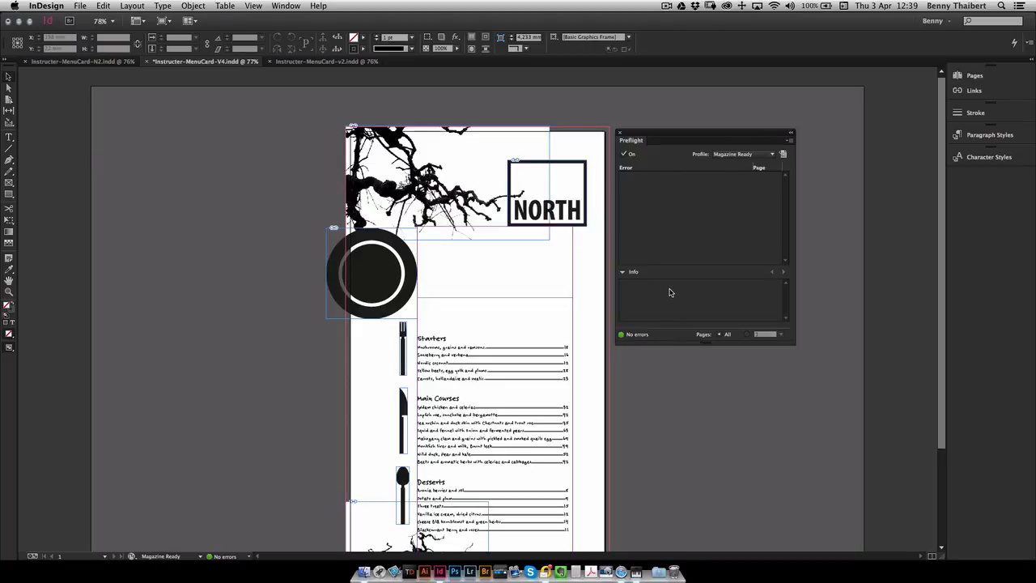
click(790, 141)
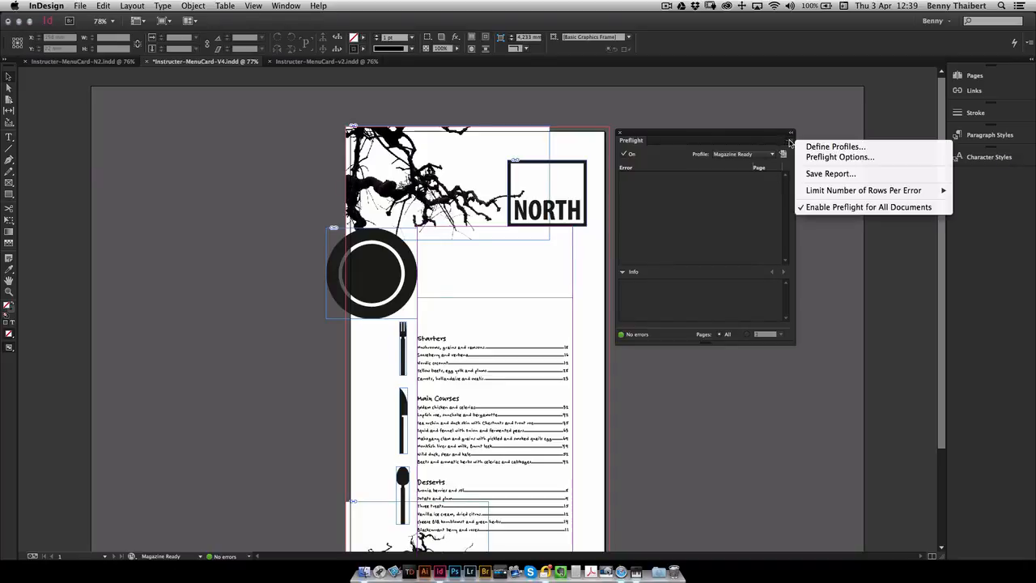
click(839, 157)
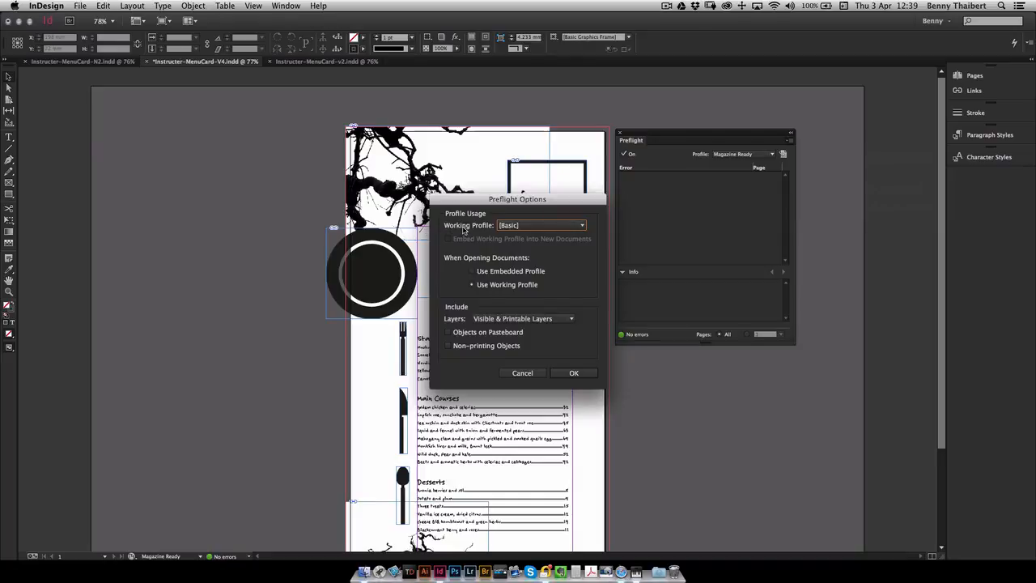
click(582, 227)
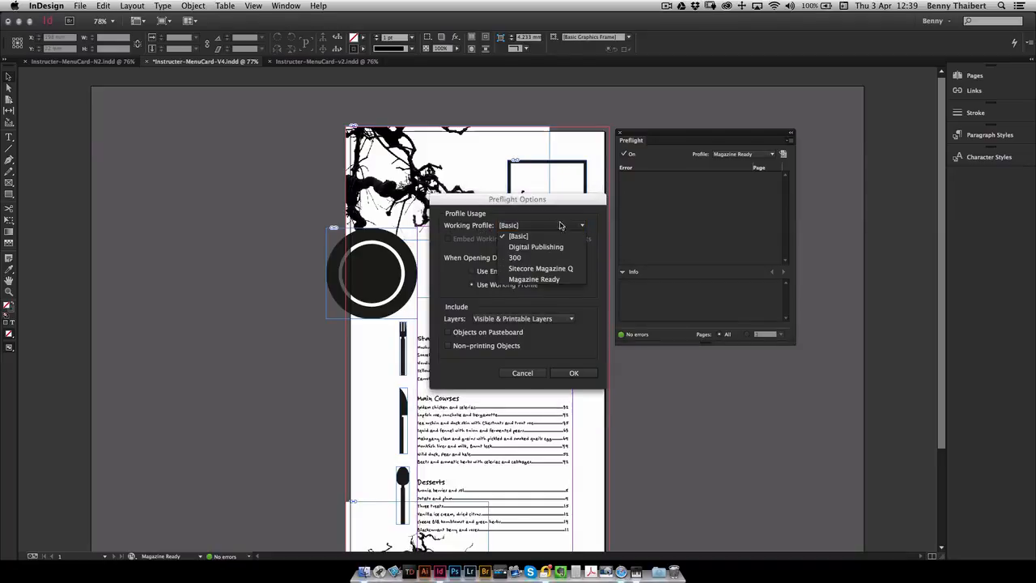
click(536, 280)
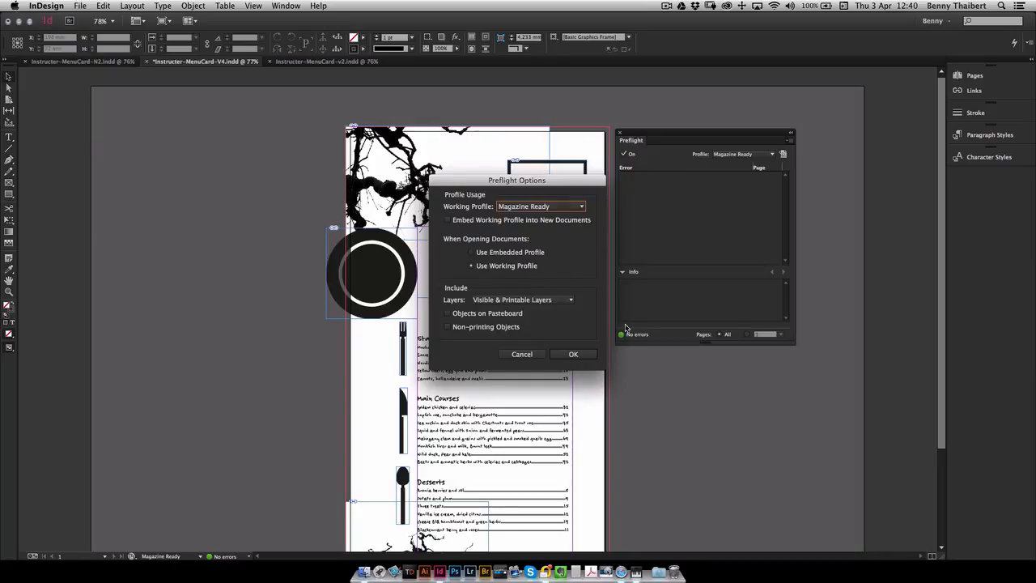
click(570, 354)
Turn off preflight for all documents and turn it back on.
click(250, 556)
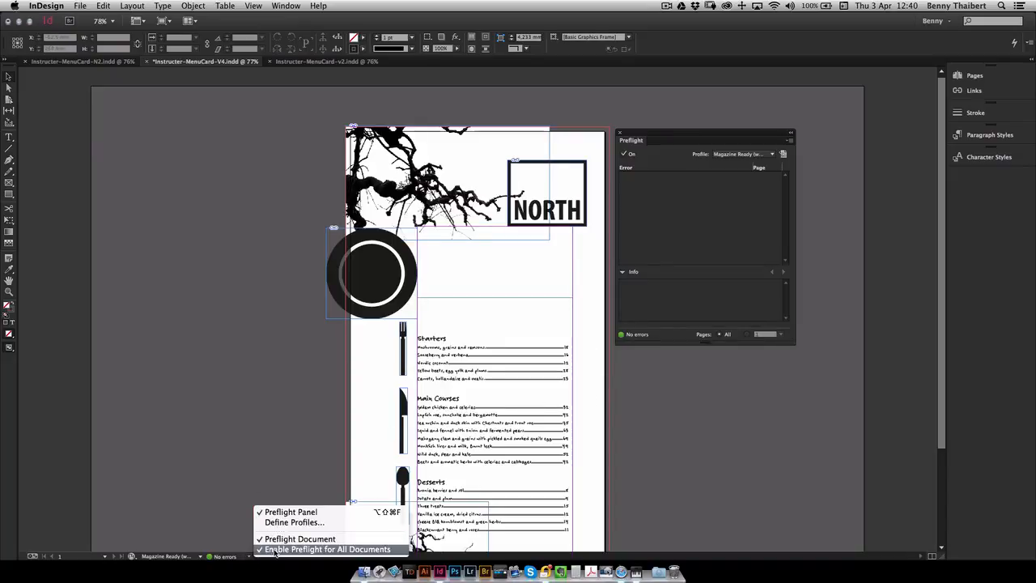
click(276, 550)
click(250, 556)
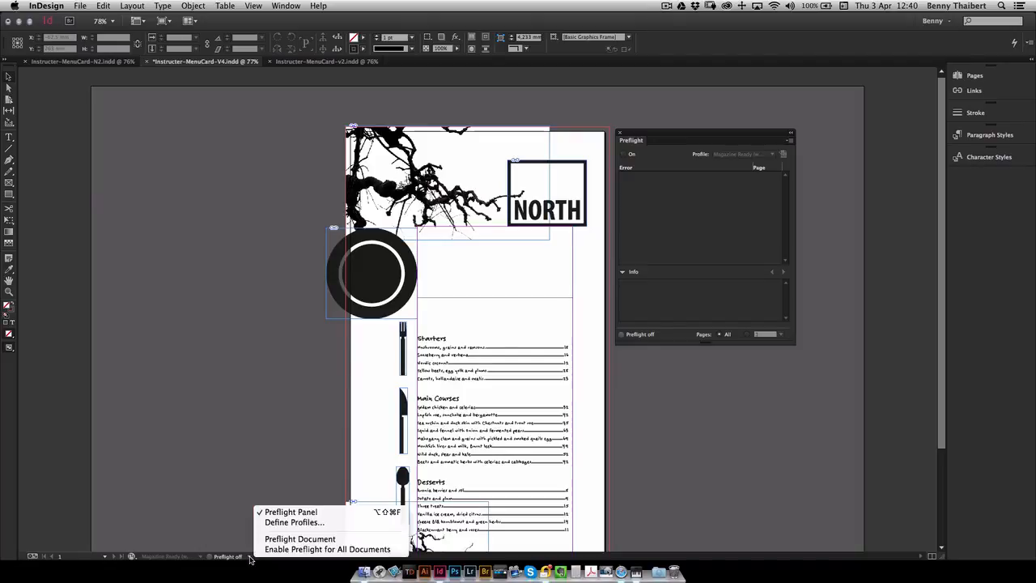
click(268, 550)
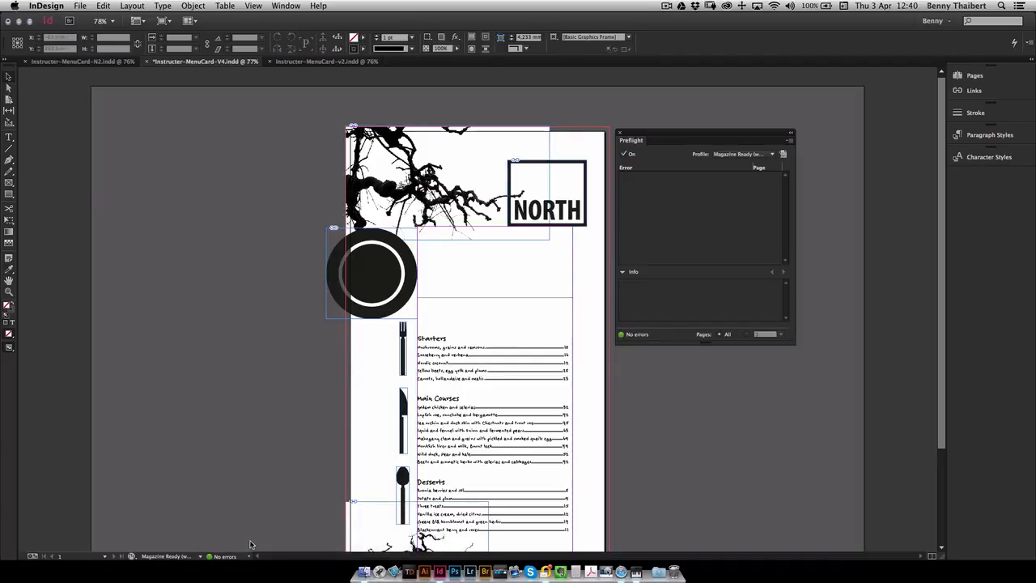
Check that preflight is enabled for all documents, and close the Preflight error list.
click(250, 556)
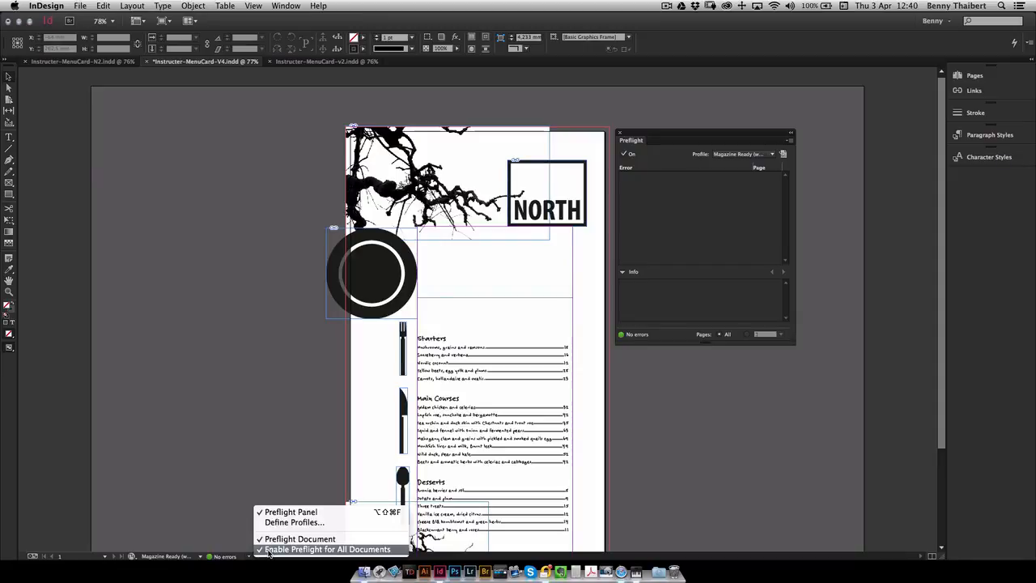
click(233, 406)
drag(635, 142, 640, 129)
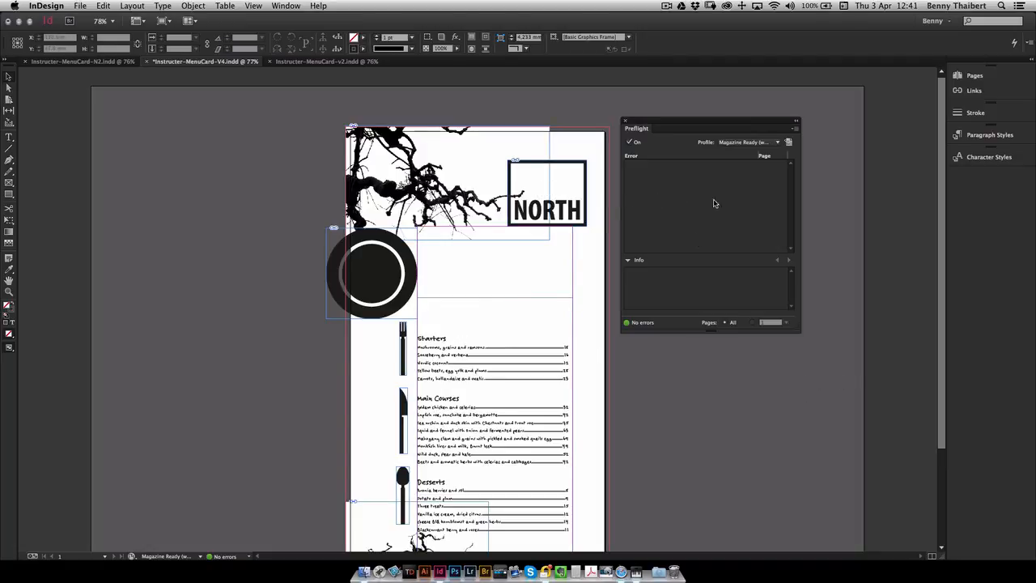
click(625, 122)
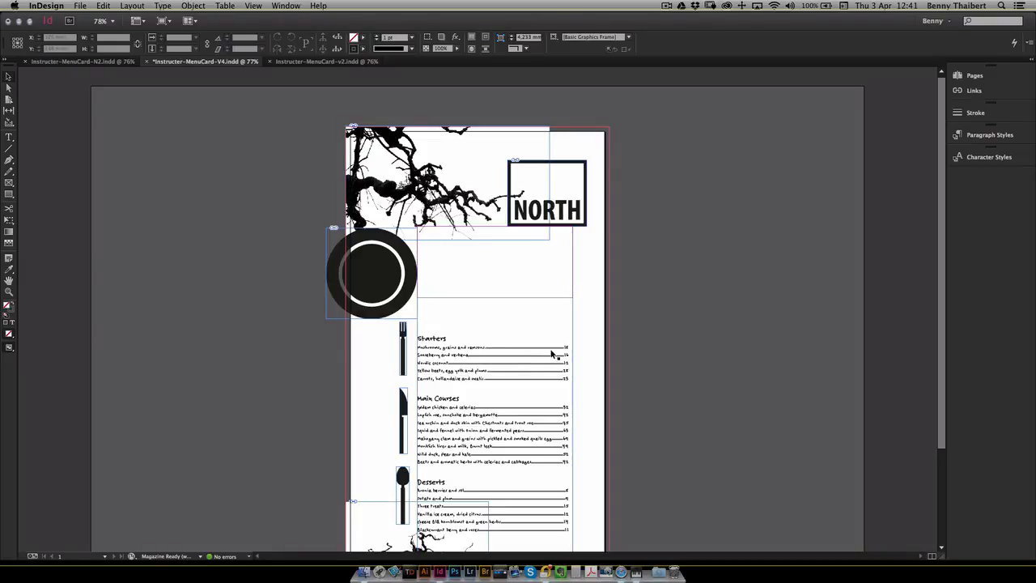
Open the Colour Settings and review the available presets, keeping Europe General Purpose 3 selected.
click(103, 7)
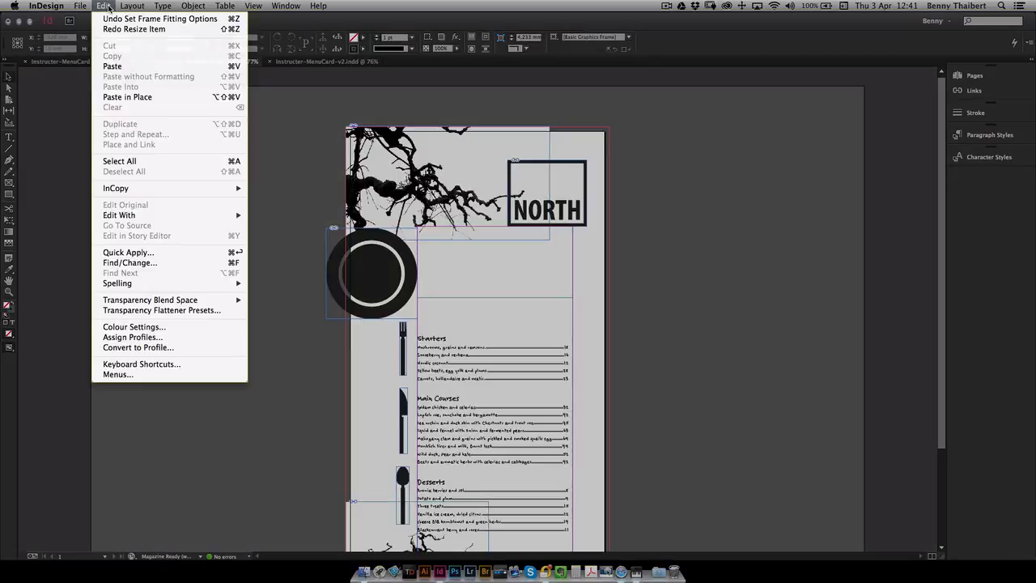
click(152, 327)
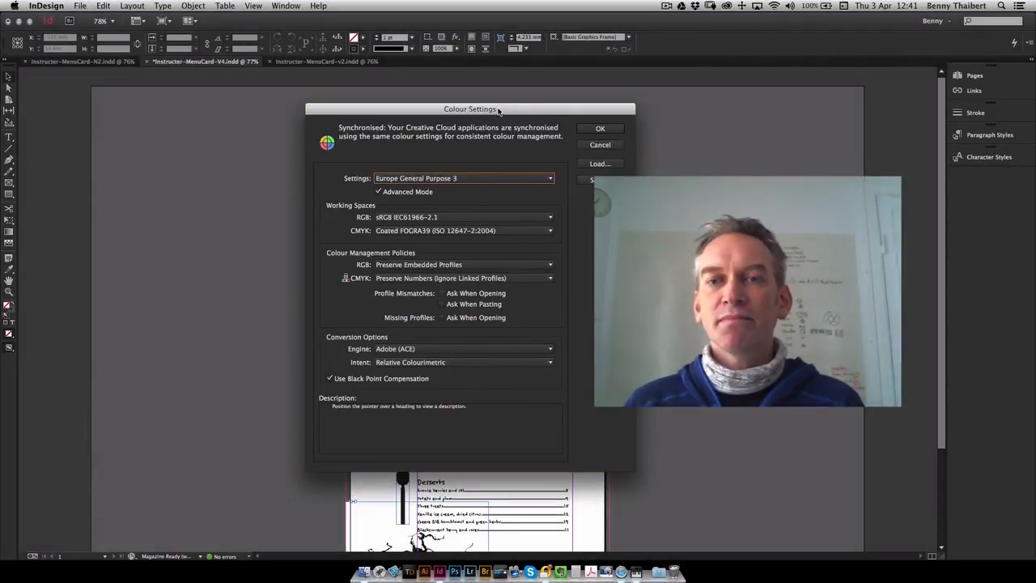
drag(499, 110, 510, 76)
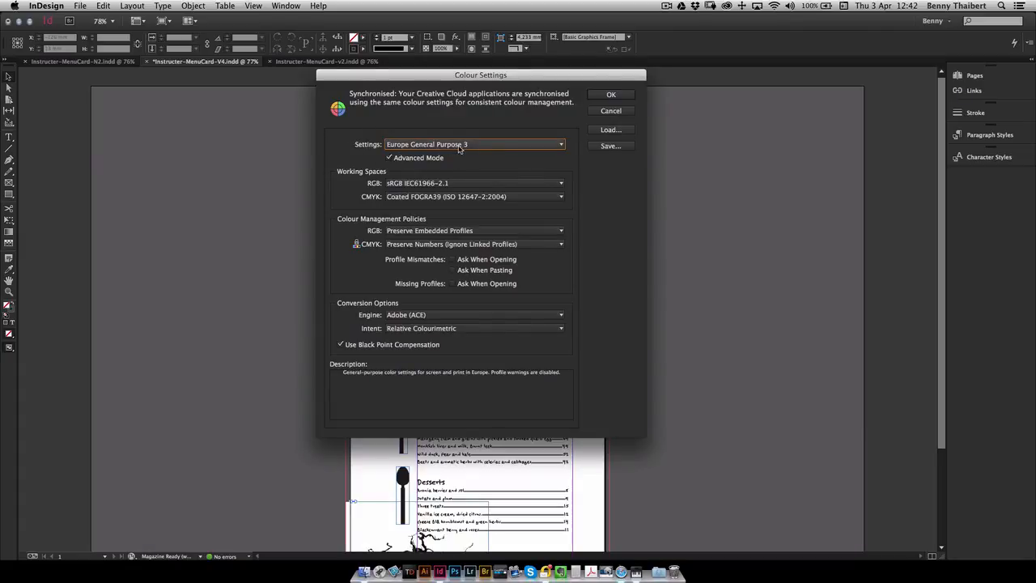
click(533, 146)
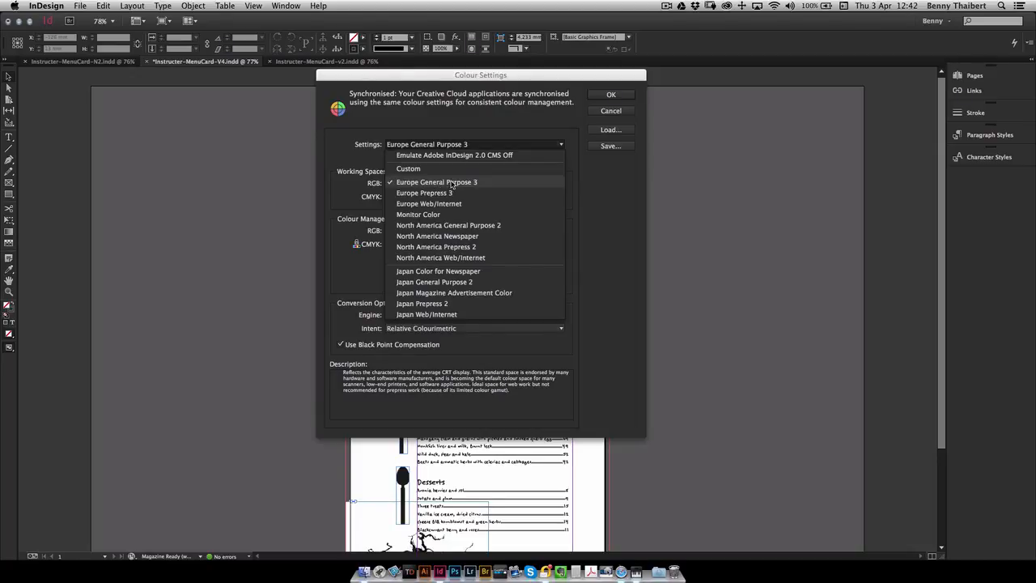
click(452, 184)
click(466, 146)
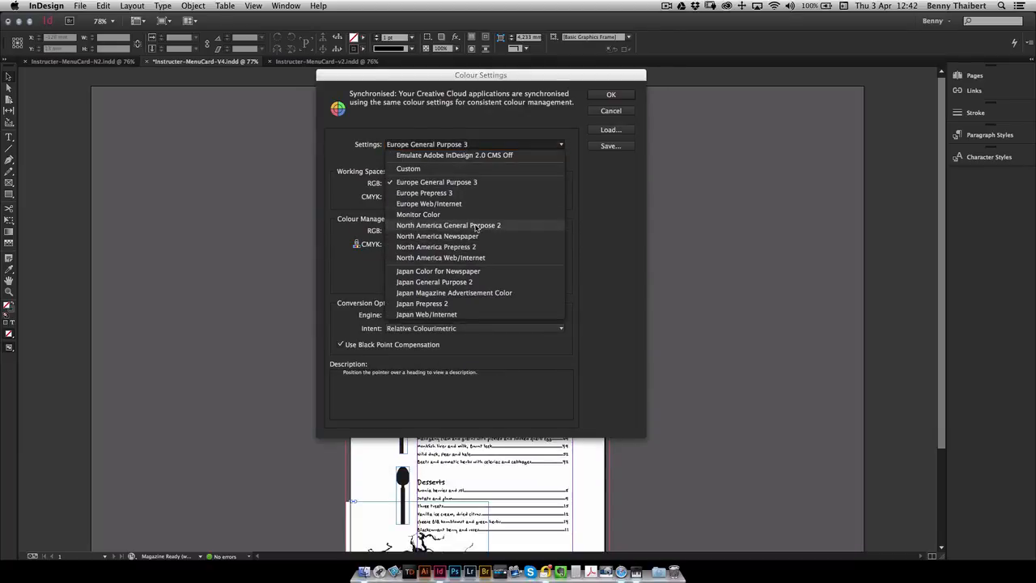
click(483, 130)
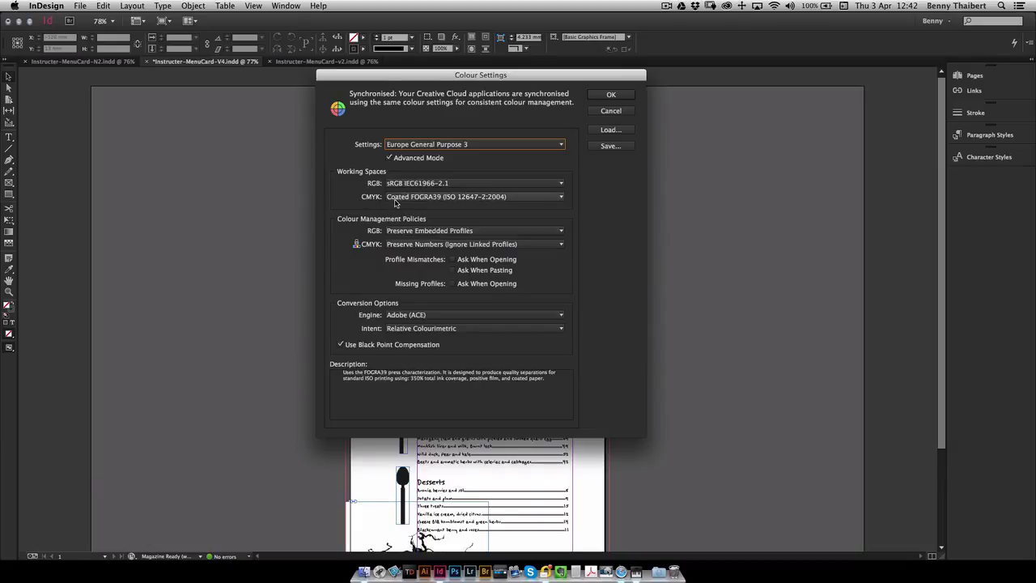
Try the North America General Purpose 2 and Japan General Purpose 2 colour presets, and return to Europe General Purpose 3.
click(465, 145)
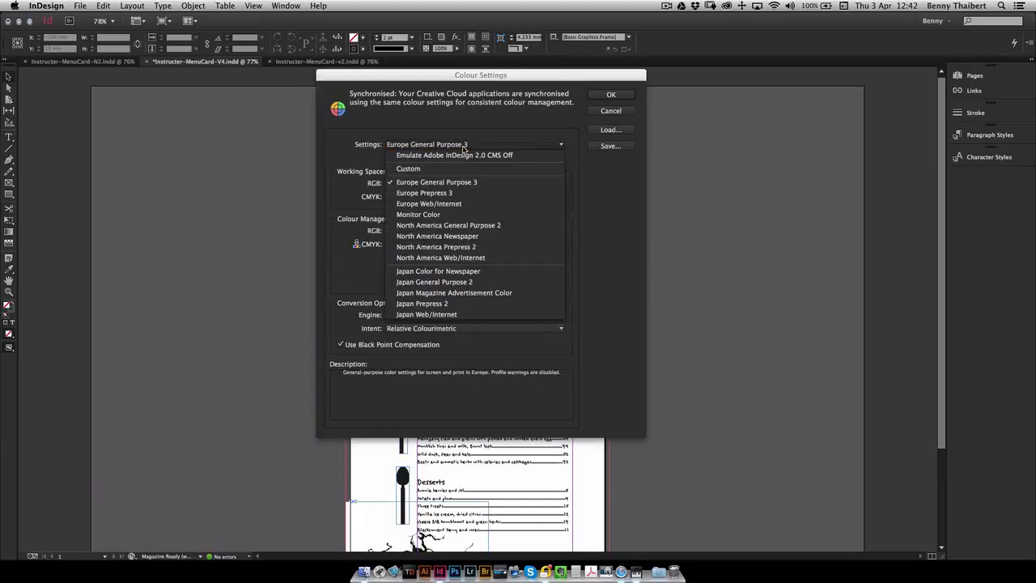
click(461, 225)
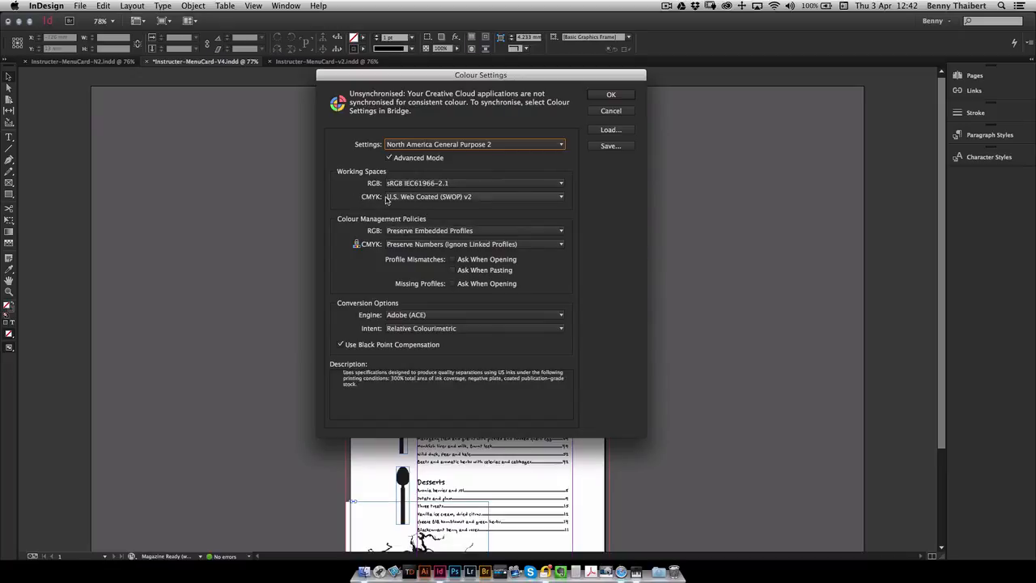
mouse_move(369, 219)
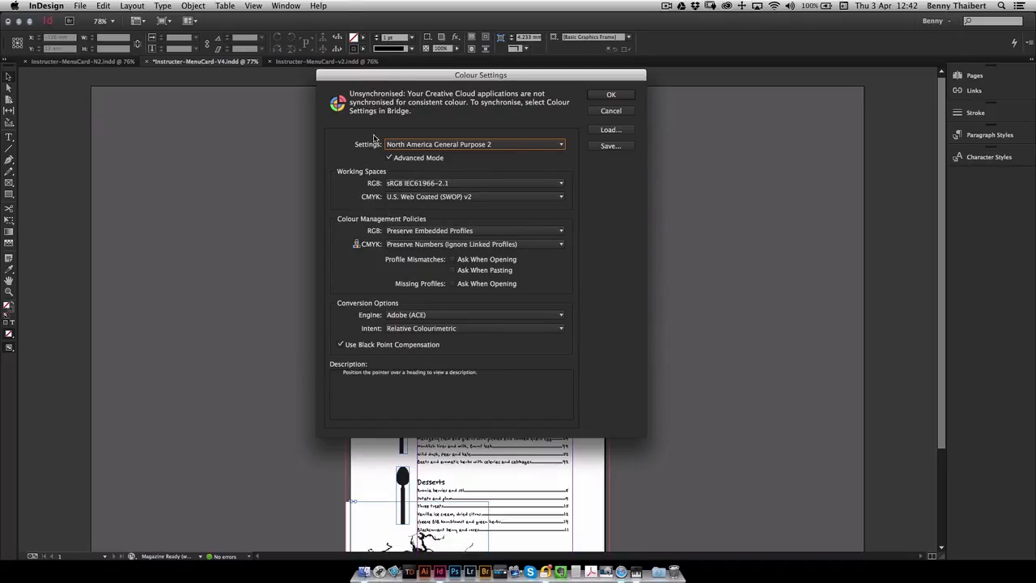
click(418, 146)
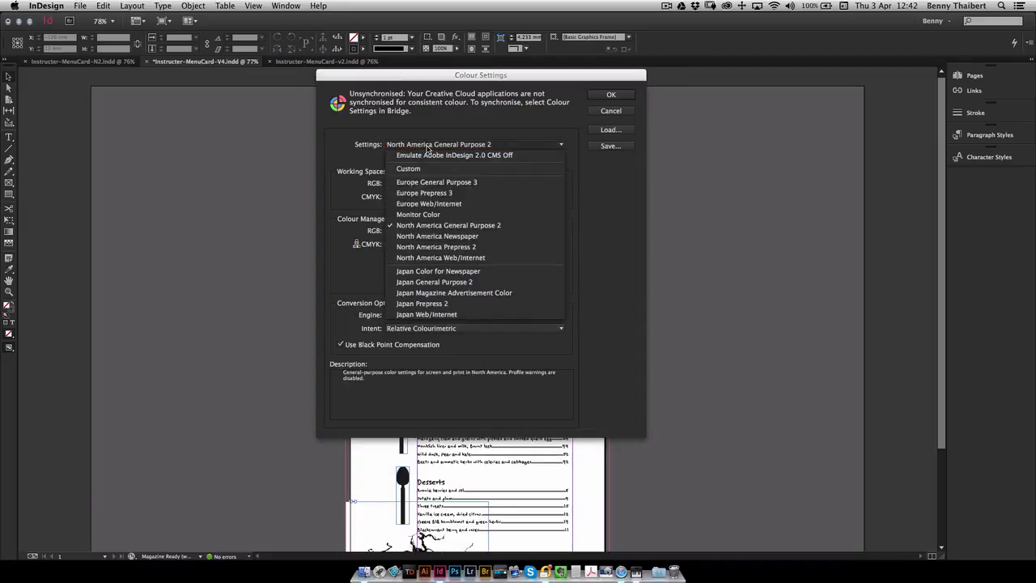
click(441, 282)
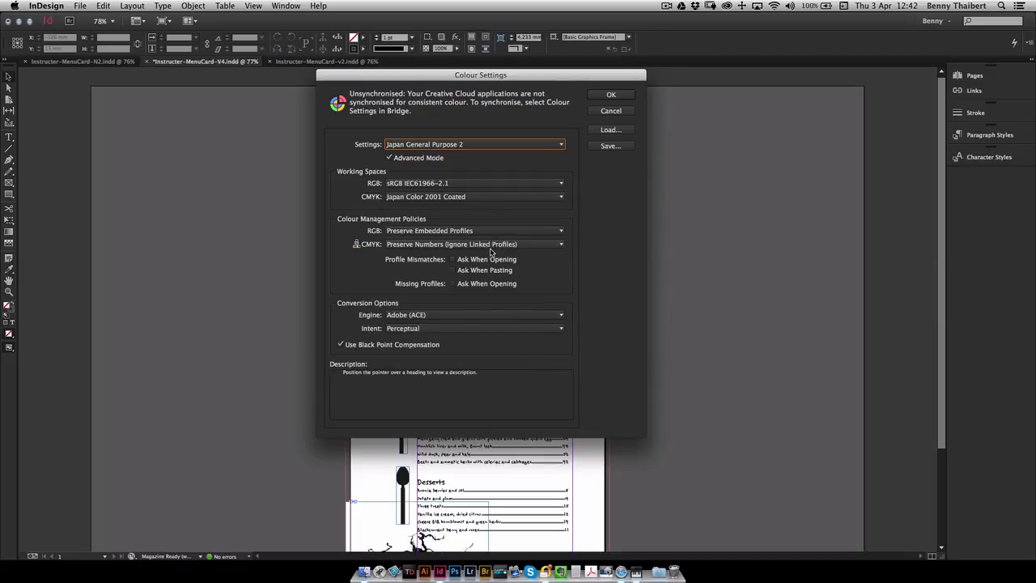
mouse_move(490, 252)
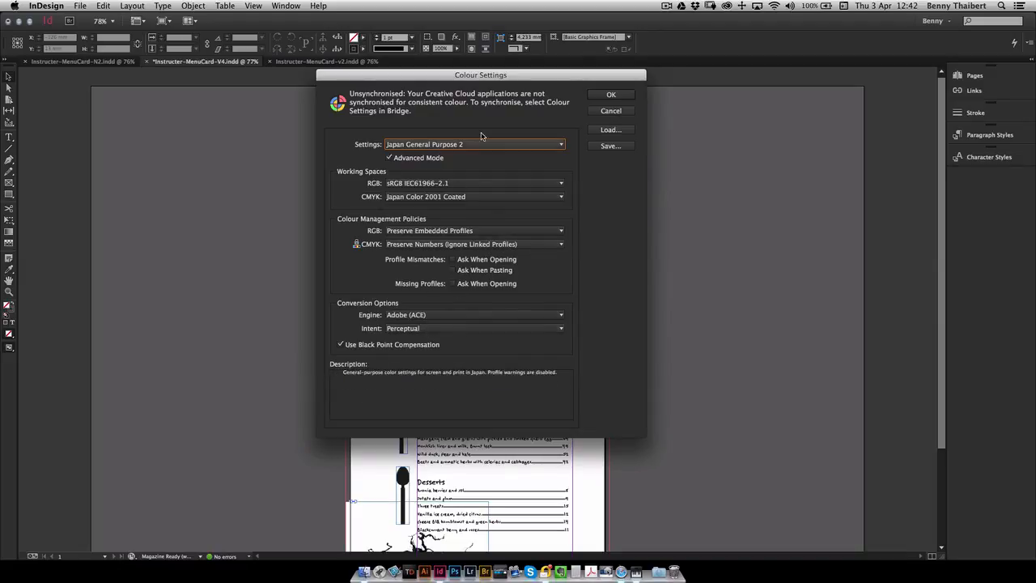
click(483, 145)
click(441, 182)
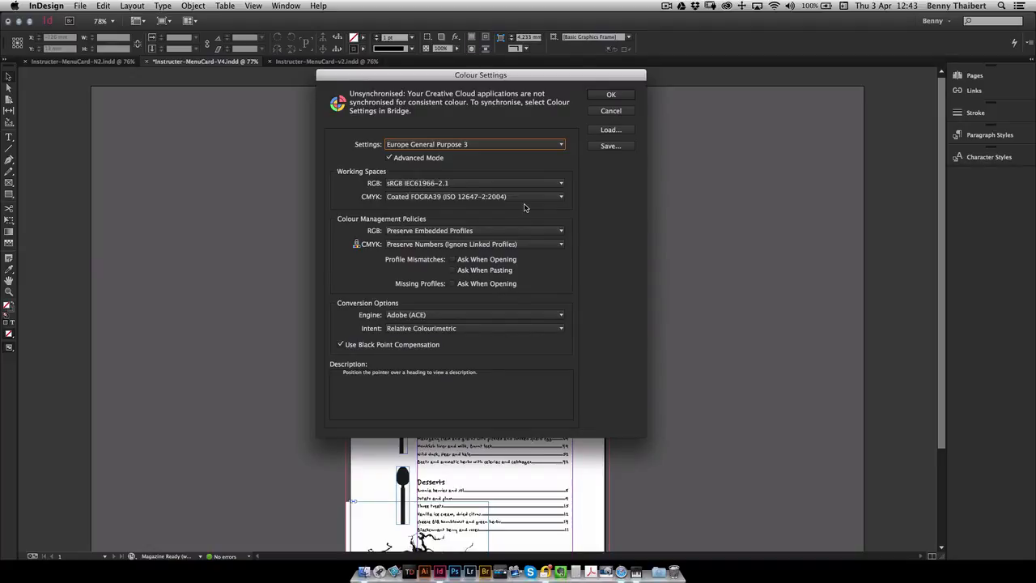
Examine the available RGB and CMYK working space profiles, and close the Colour Settings without saving changes.
click(480, 145)
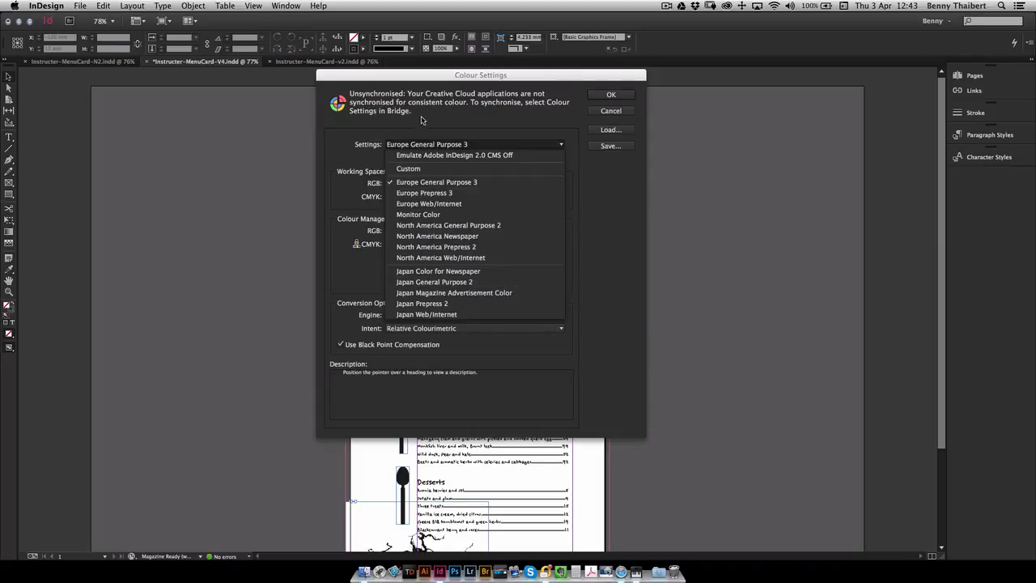
click(461, 135)
click(448, 185)
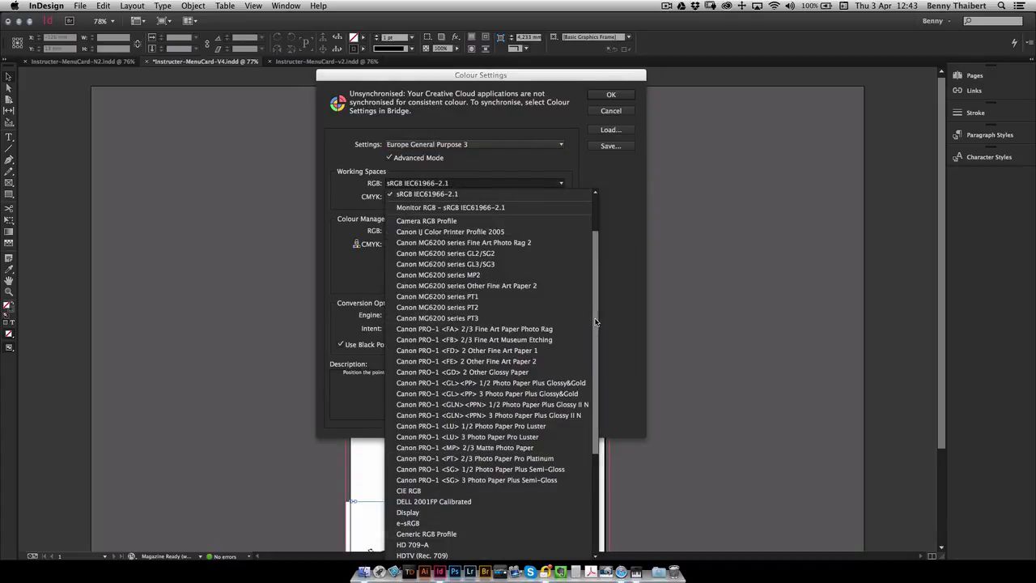
drag(595, 321, 593, 423)
click(619, 269)
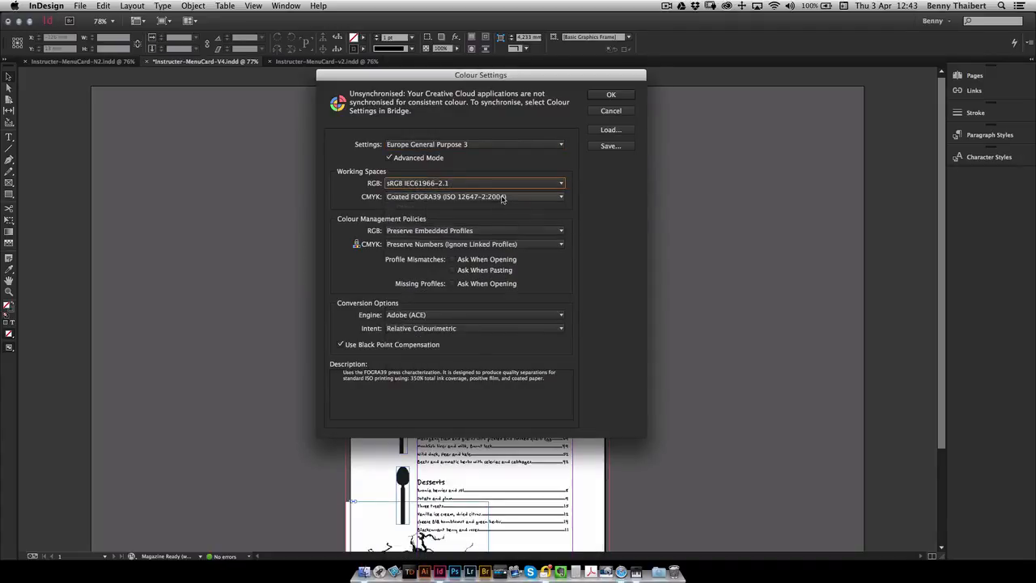
click(494, 197)
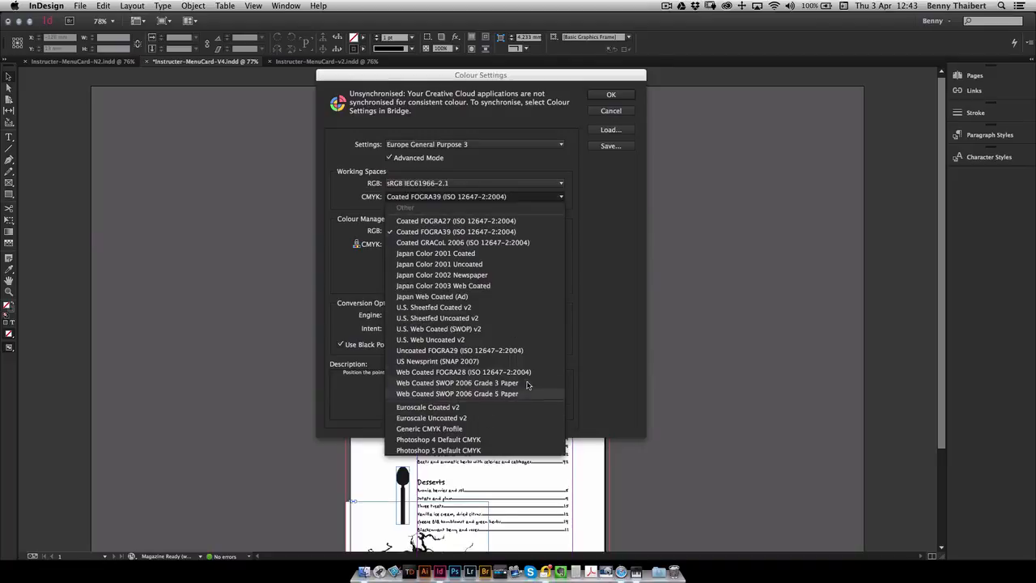
click(608, 197)
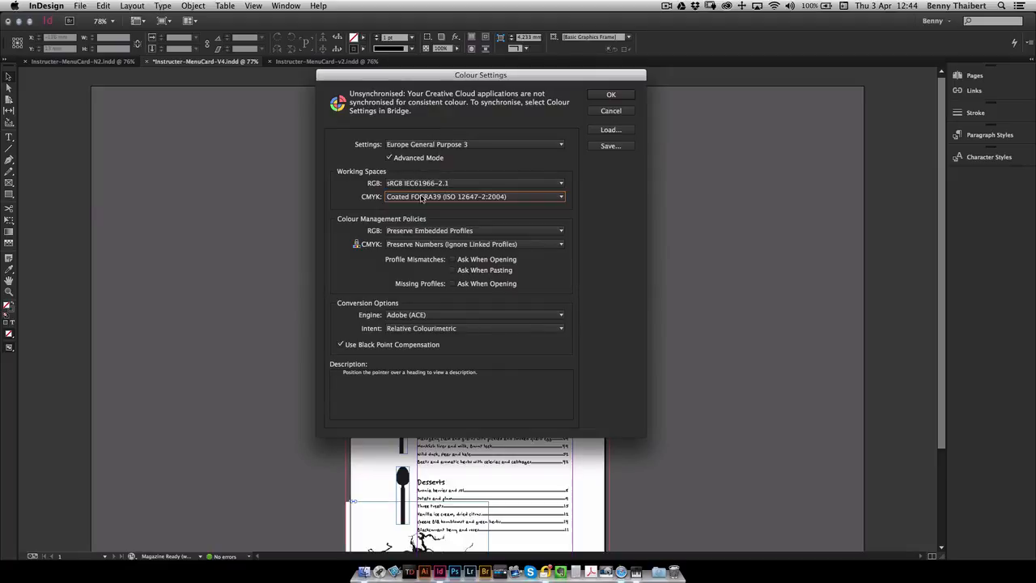
click(610, 112)
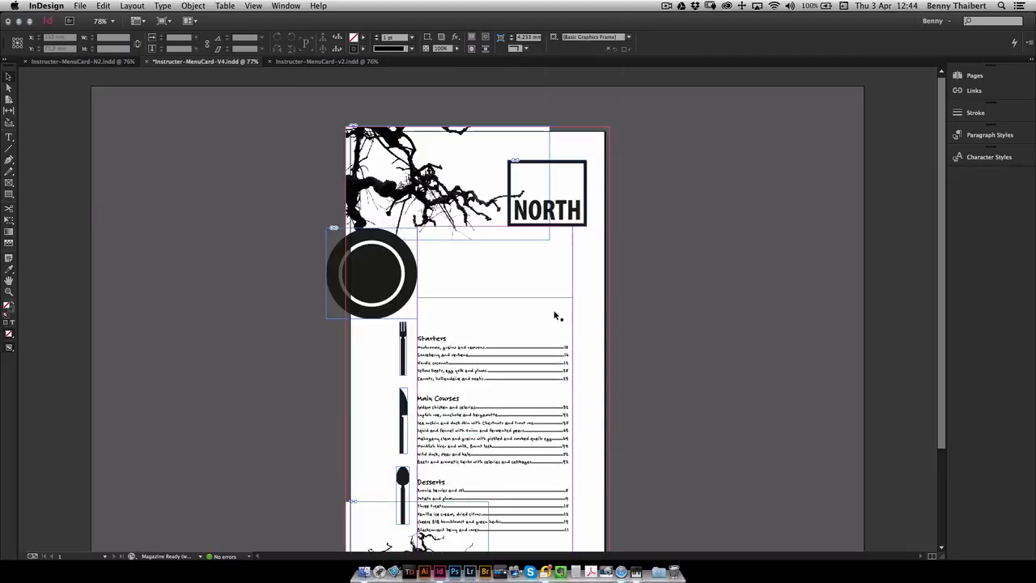
click(108, 8)
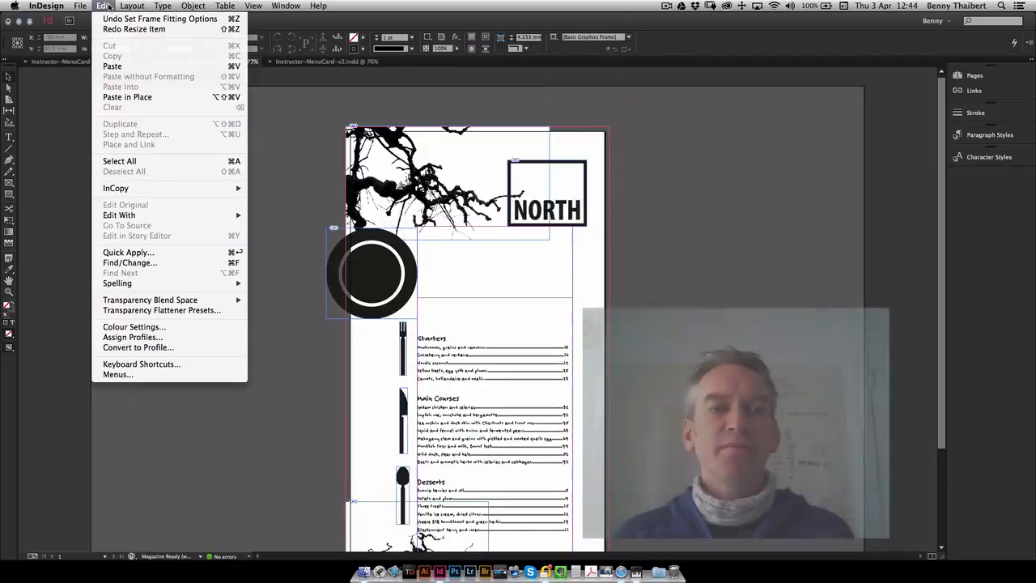
click(289, 120)
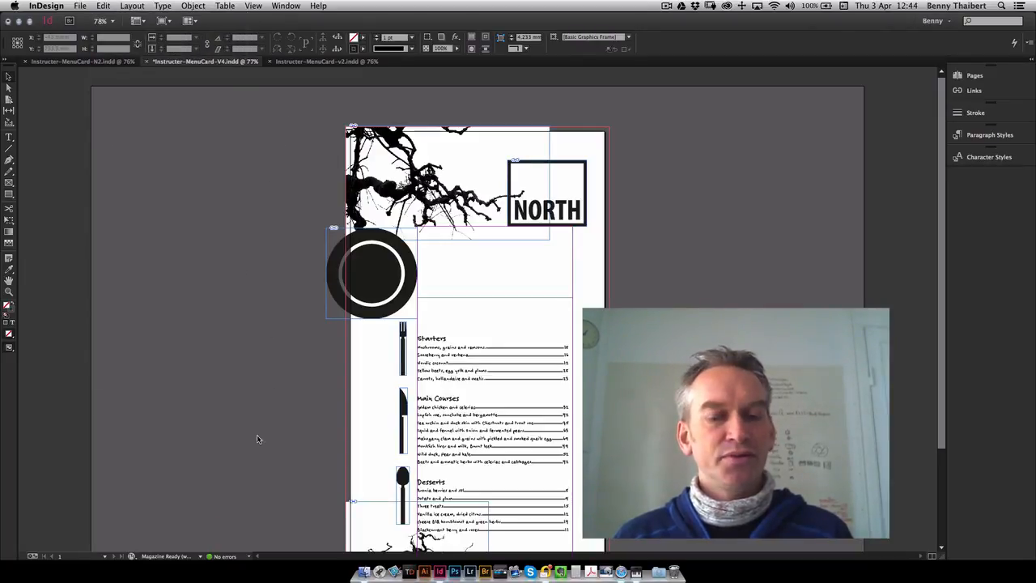
click(248, 557)
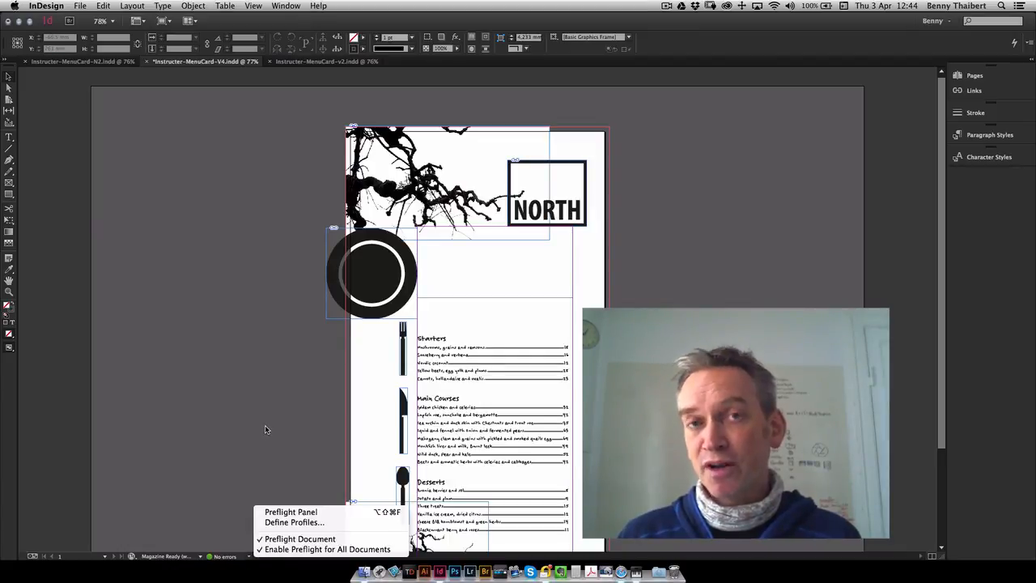
click(273, 356)
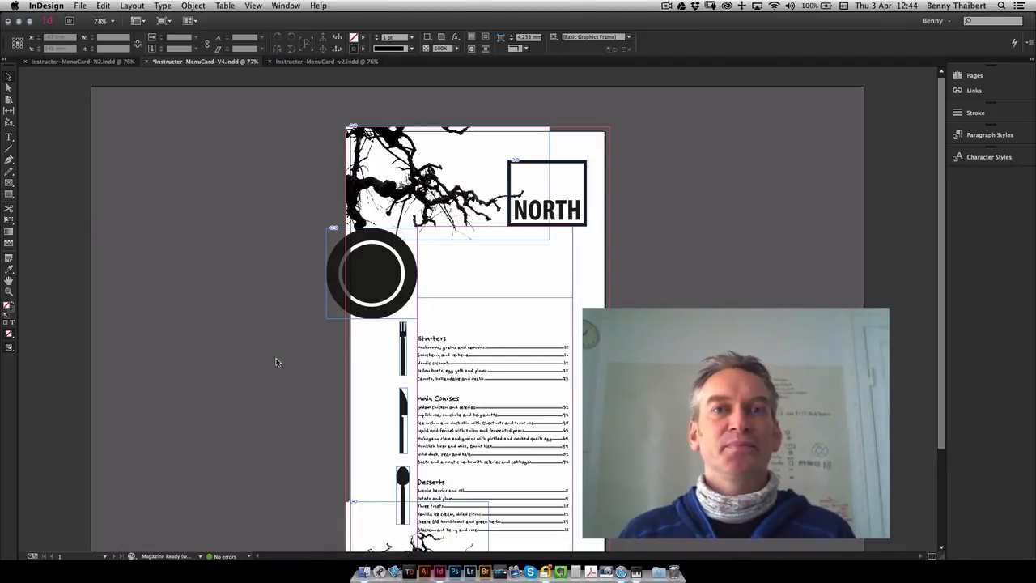